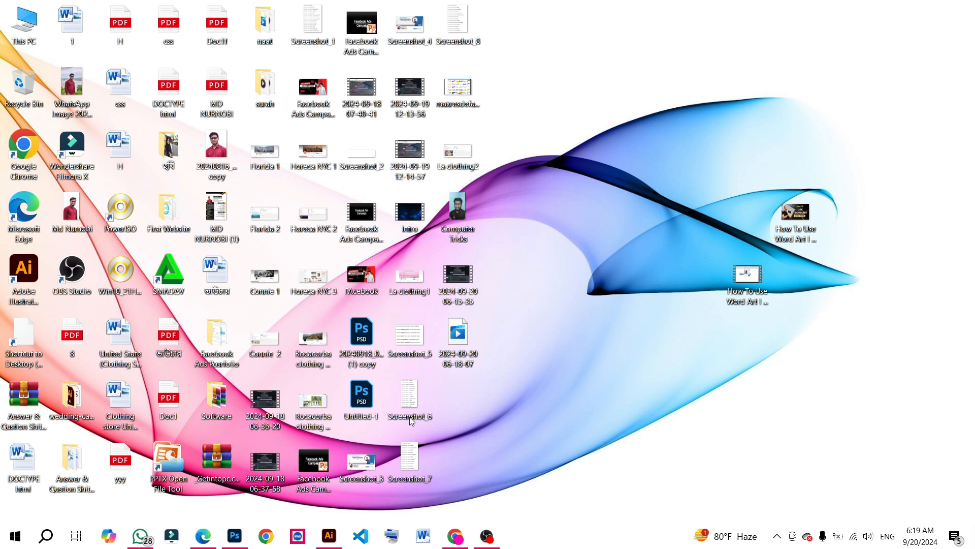
Open Facebook Ads Manager through a Google search for "Facebook ads manager" and start creating a new campaign
click(505, 499)
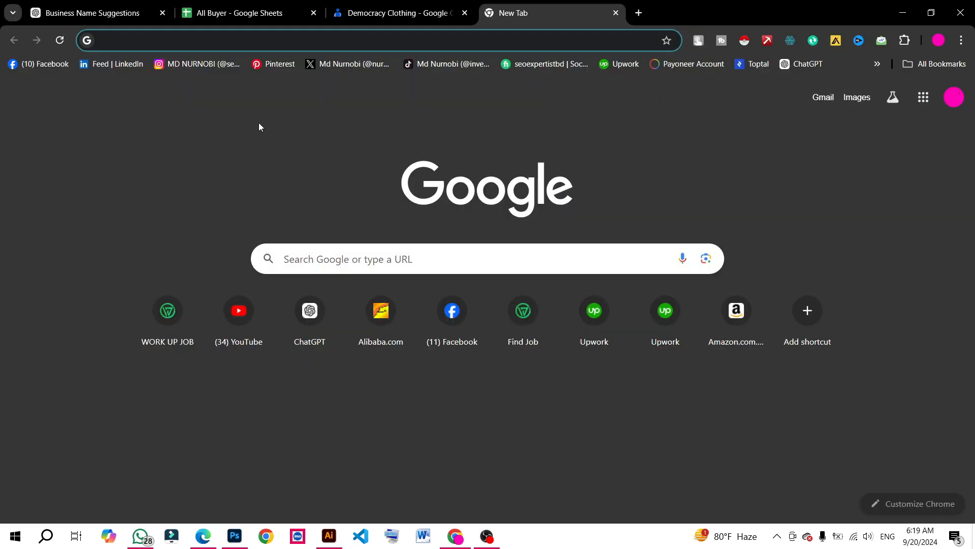
text(face)
key(Return)
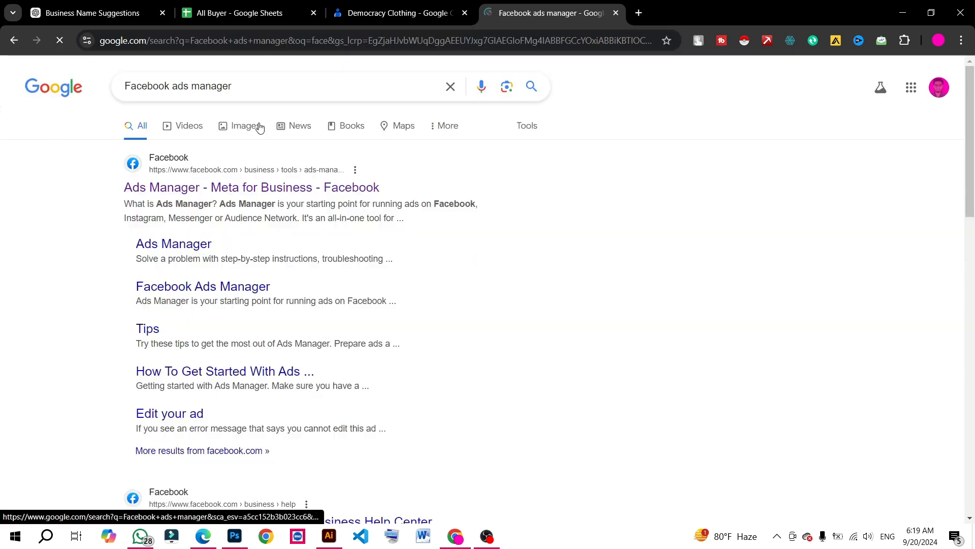
click(252, 194)
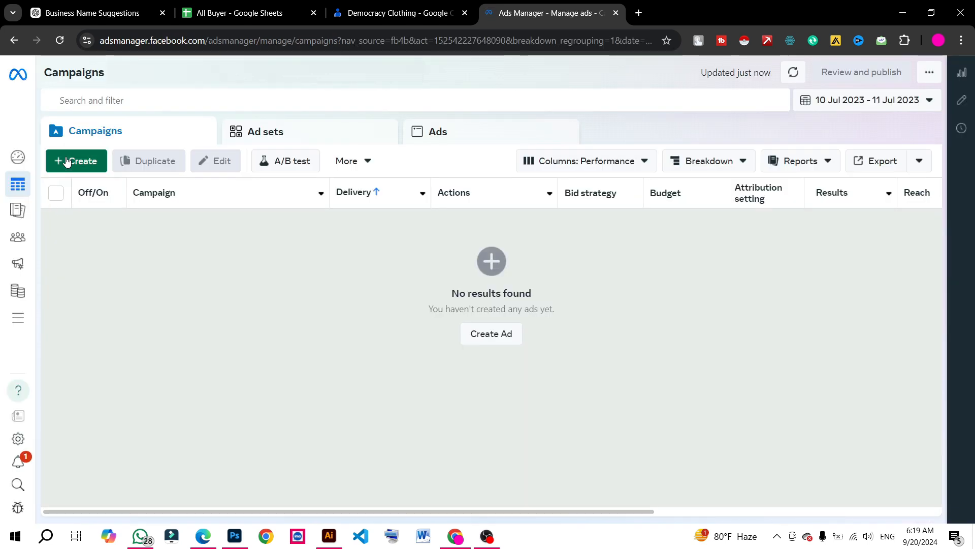
click(84, 166)
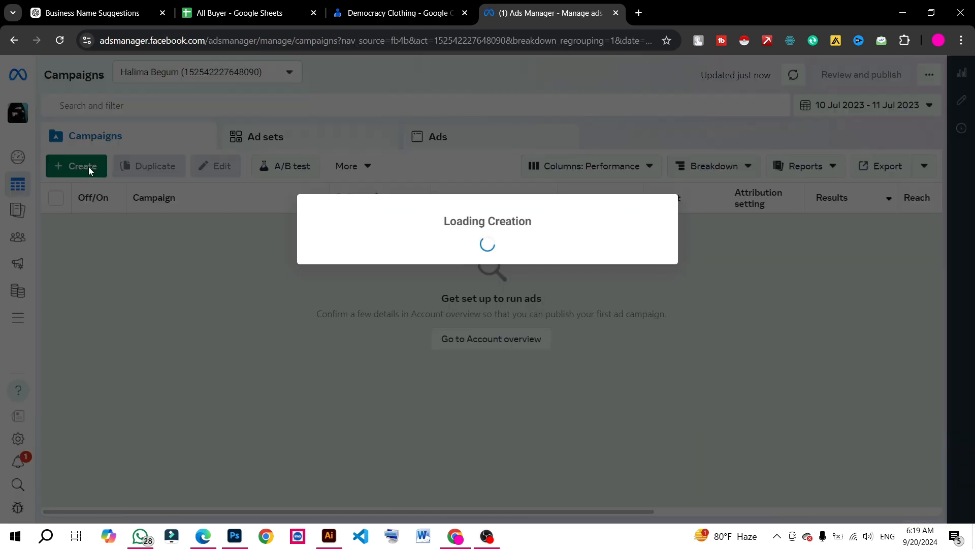
Mark the campaign objectives from Awareness to Leads in red on the screen capture, and discard the capture
mouse_move(304, 276)
mouse_down()
mouse_move(402, 374)
mouse_move(428, 450)
mouse_move(445, 456)
mouse_up()
drag(339, 303, 418, 316)
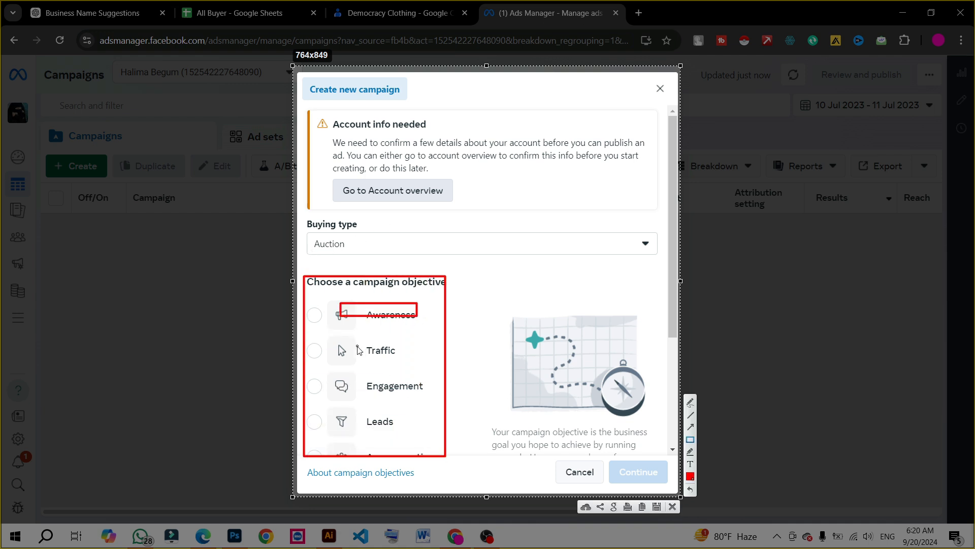
drag(357, 345, 450, 371)
drag(366, 377, 476, 411)
click(379, 419)
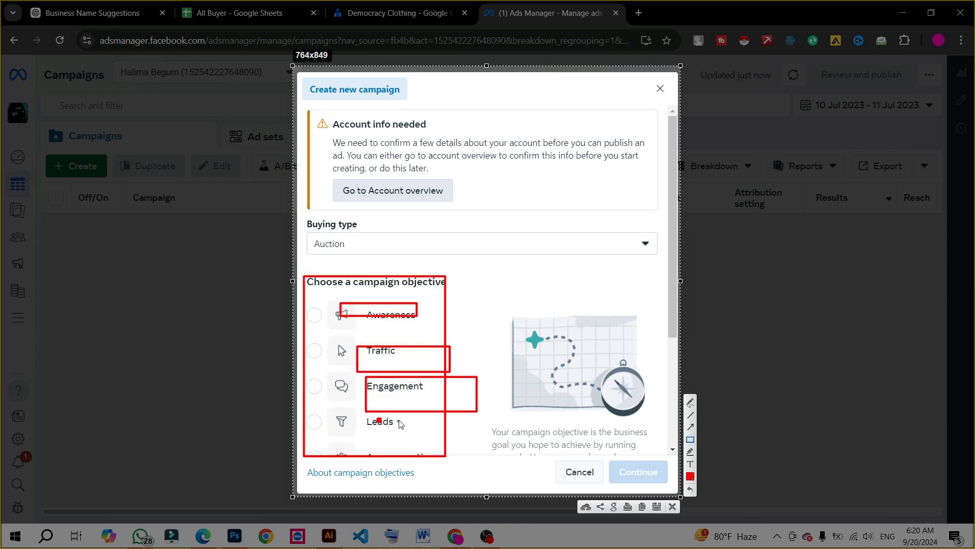
click(672, 506)
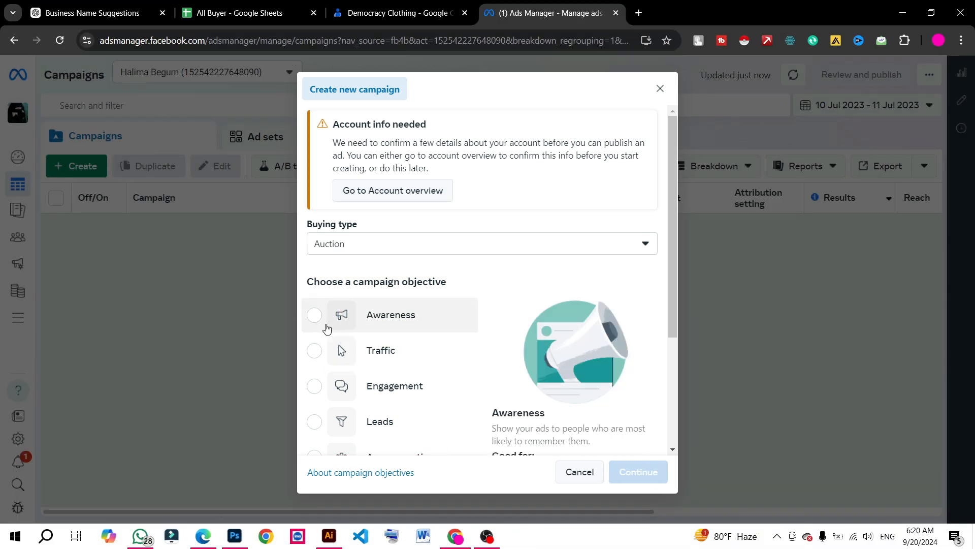
Select Awareness as the campaign objective and bring its description into view
click(346, 322)
scroll(561, 374, down, 2)
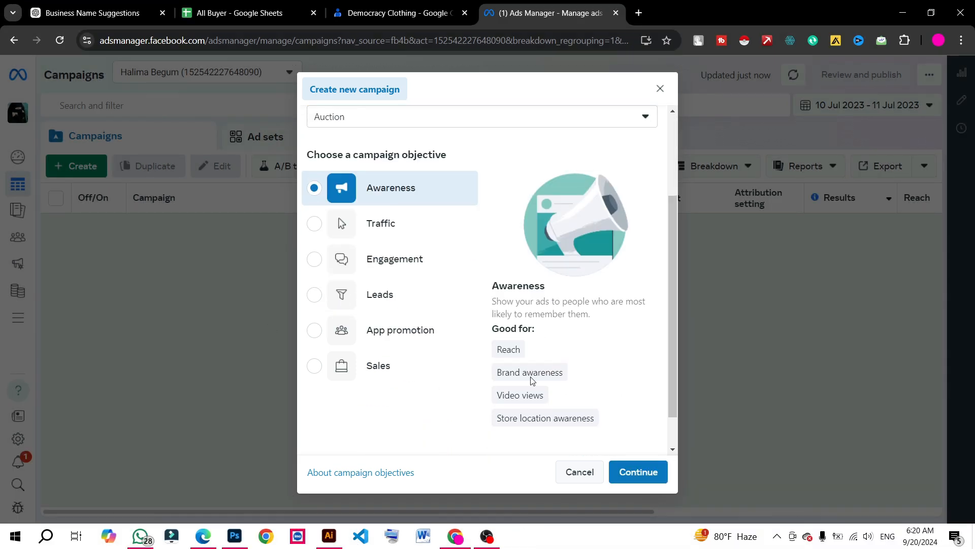
Capture the campaign dialog, outline the Awareness description and its four "Good for" uses with red rectangles, and discard the capture
key(Print)
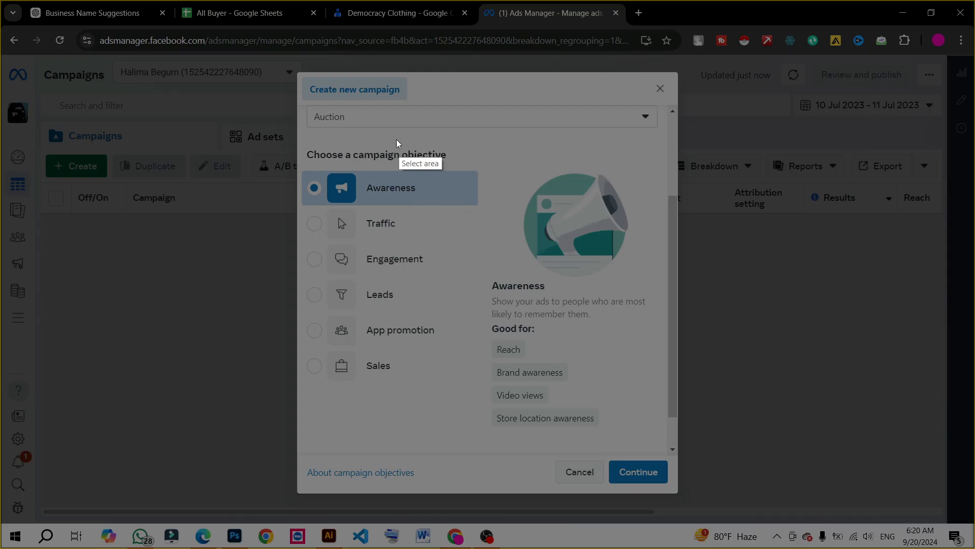
mouse_move(313, 81)
mouse_down()
mouse_move(737, 500)
mouse_move(705, 520)
mouse_up()
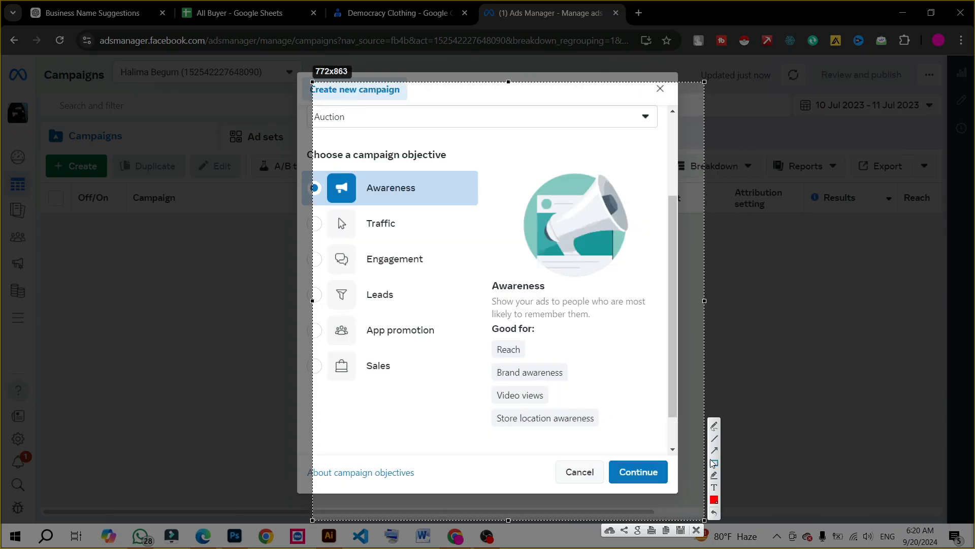
click(714, 462)
drag(485, 277, 716, 493)
drag(670, 445, 660, 437)
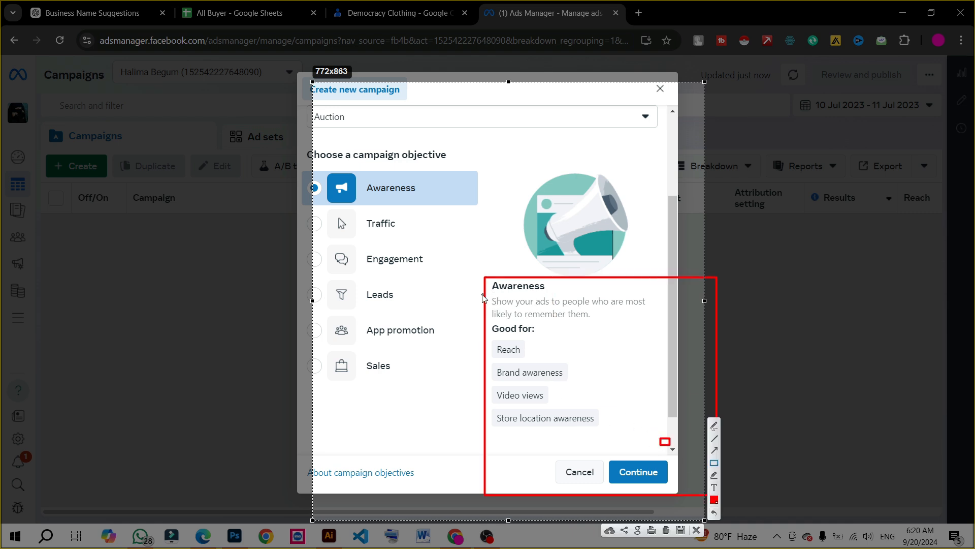
drag(481, 290, 663, 326)
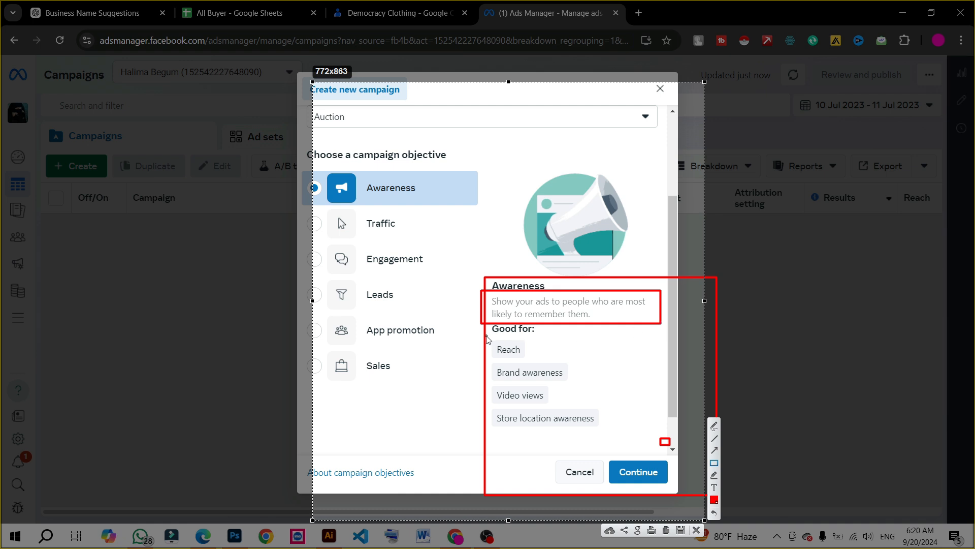
drag(486, 336, 541, 365)
drag(477, 358, 584, 378)
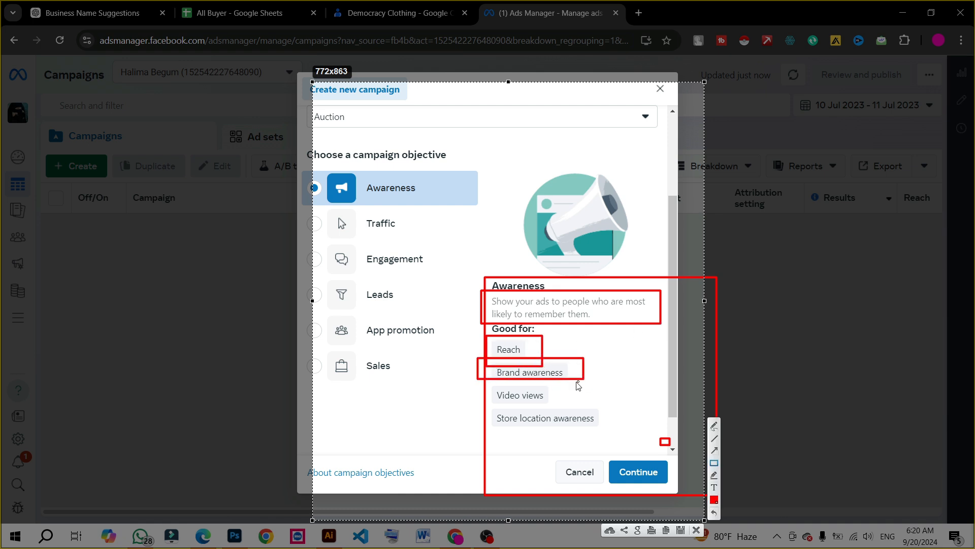
drag(492, 381, 566, 402)
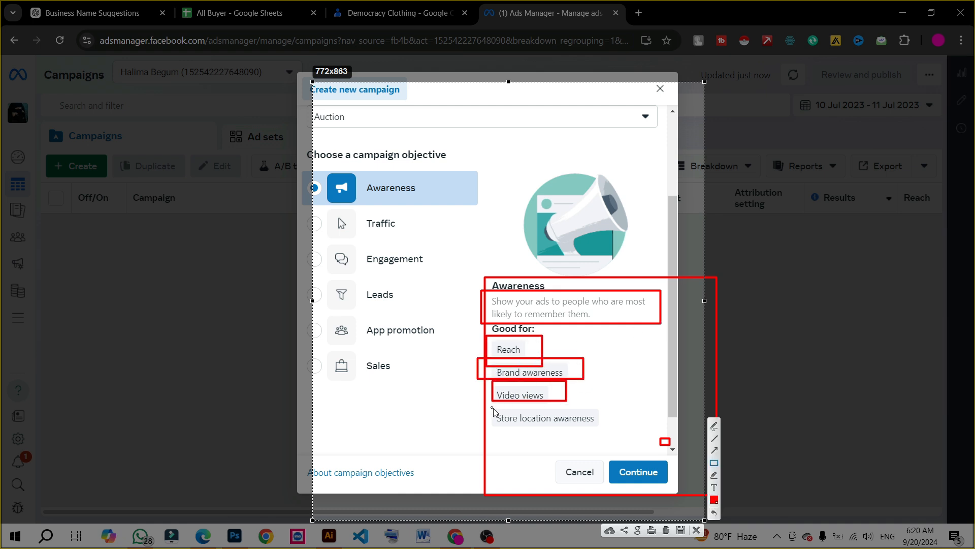
drag(495, 409, 618, 432)
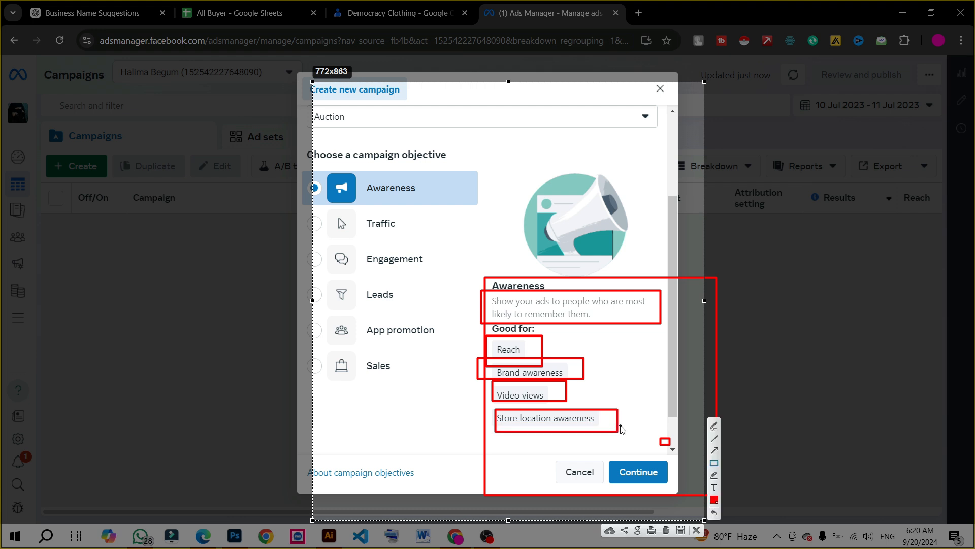
click(696, 530)
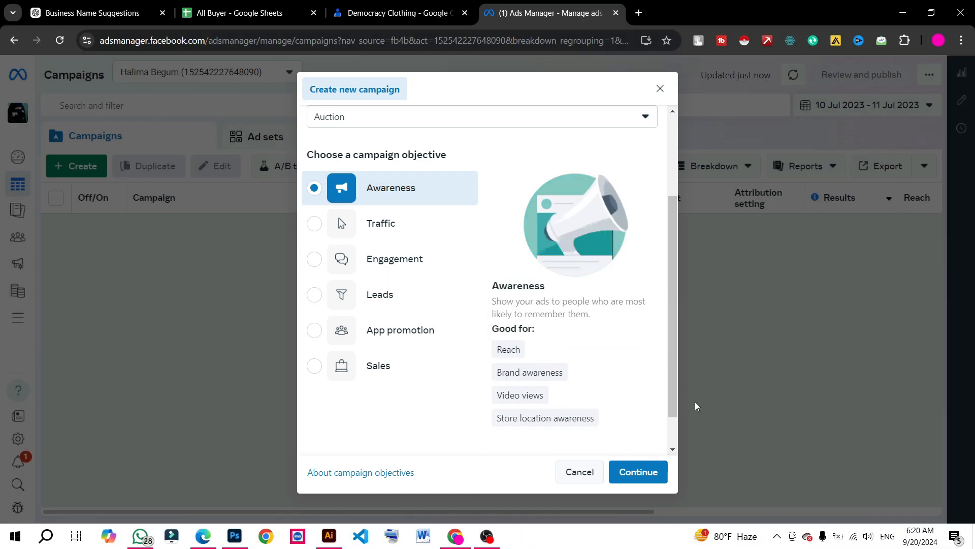
Continue with the Awareness objective to the new campaign's settings
click(653, 472)
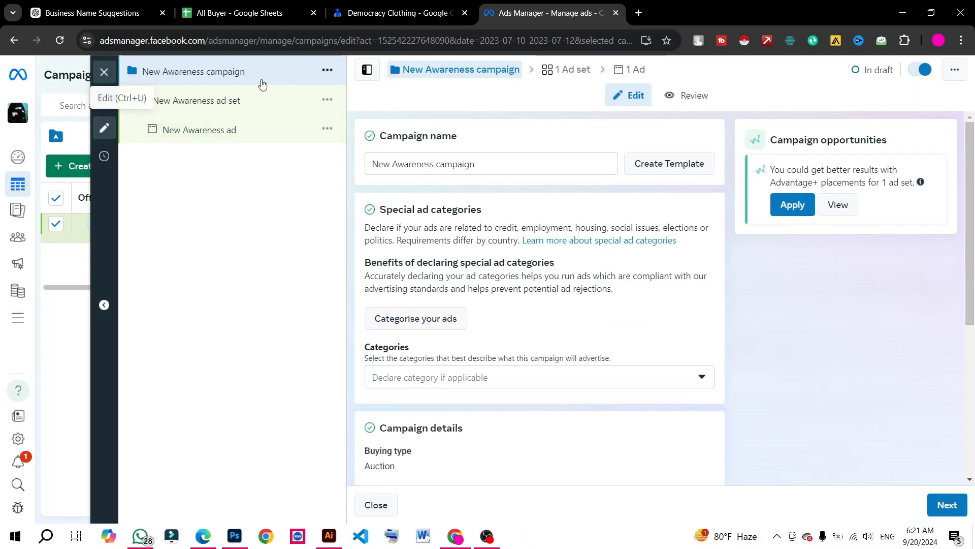
Capture the campaign editor, outline the campaign, ad set and ad levels with red rectangles, and discard the capture
key(Print)
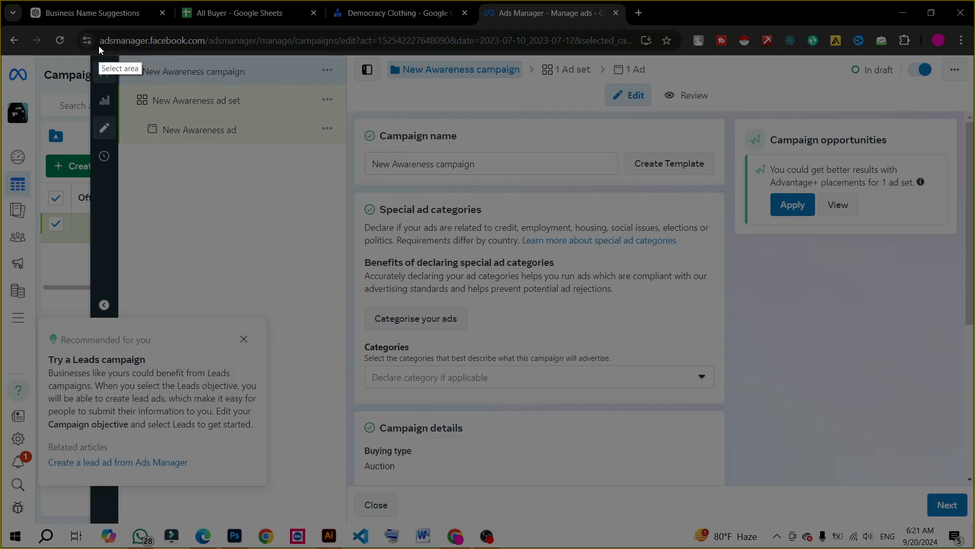
drag(109, 54, 930, 254)
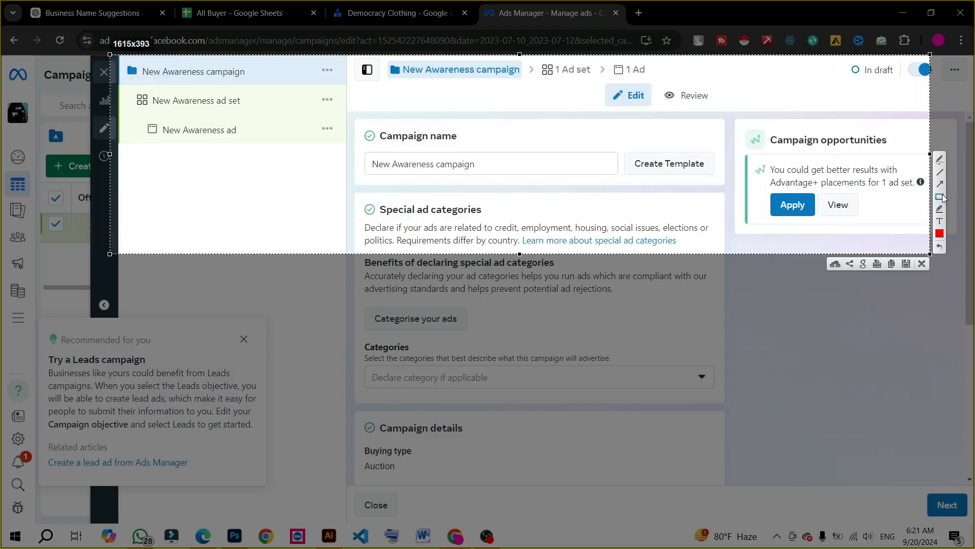
click(940, 197)
drag(117, 54, 309, 81)
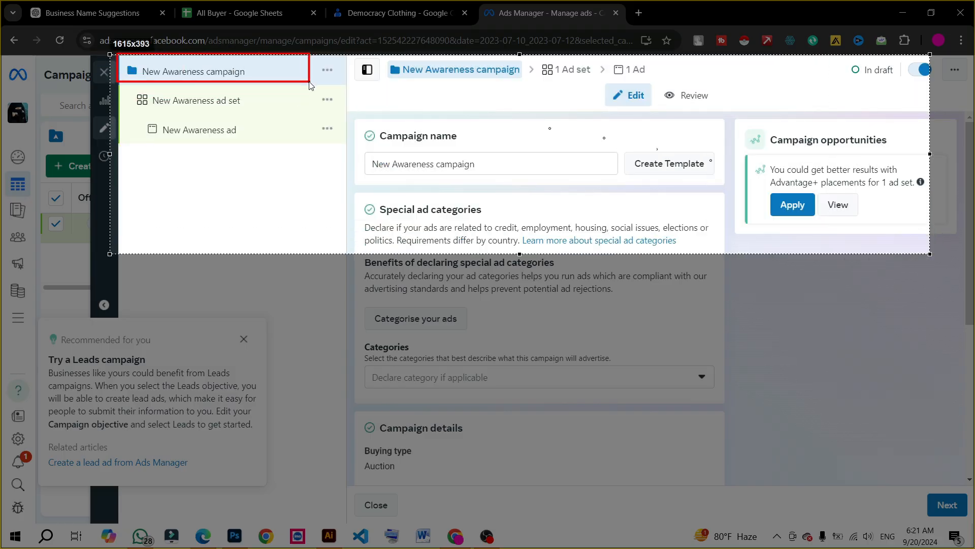
drag(133, 87, 272, 115)
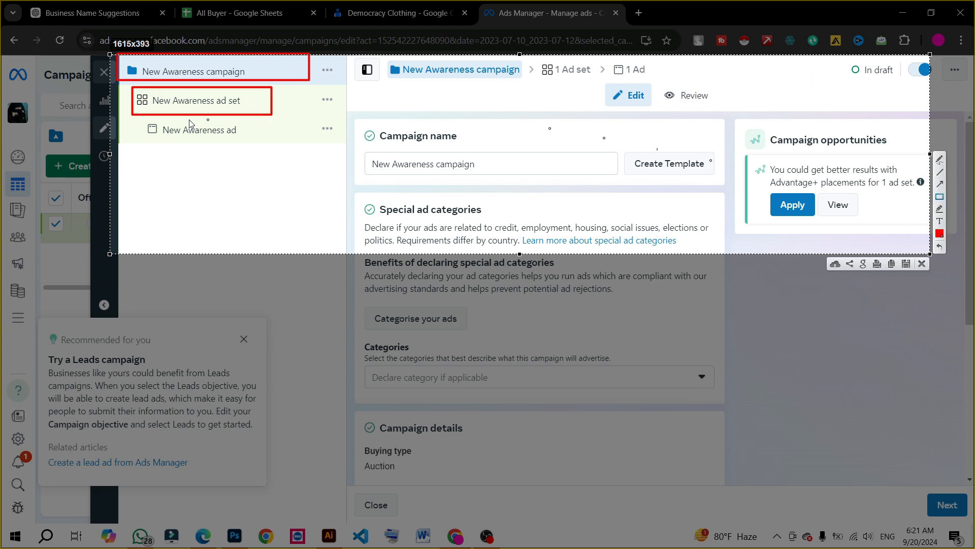
mouse_move(137, 120)
mouse_down()
mouse_move(145, 131)
mouse_move(256, 142)
mouse_up()
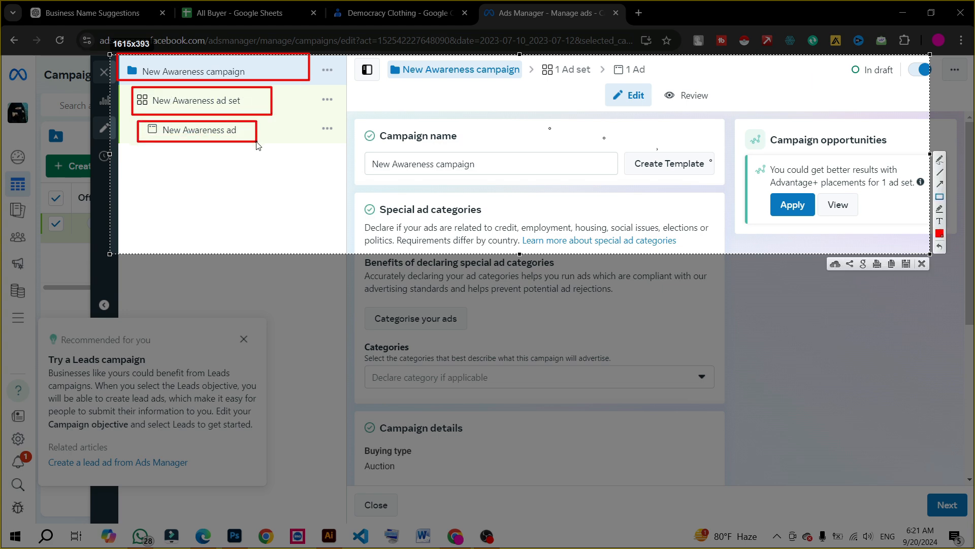
click(922, 264)
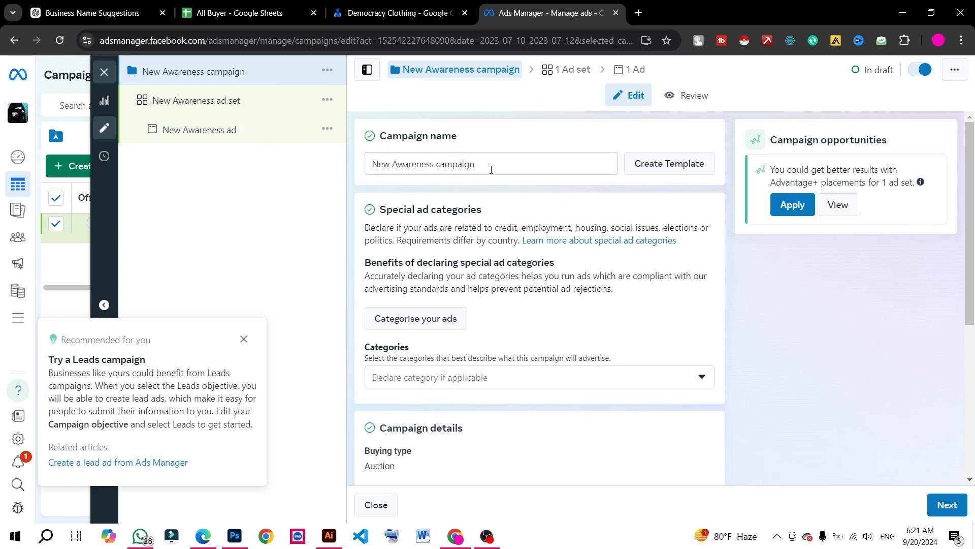
Rename the campaign "Test 1" and proceed to the ad set level
drag(491, 169, 308, 166)
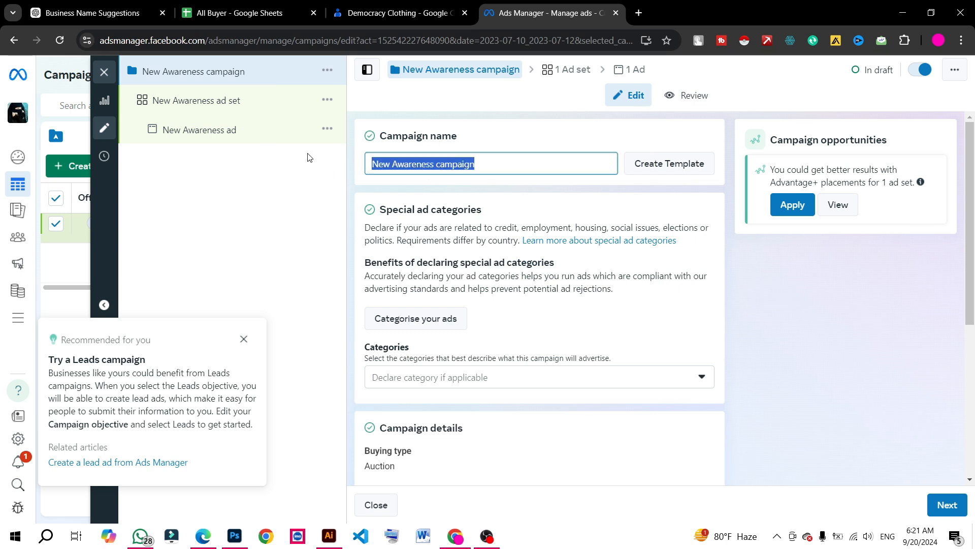
text(Test 1)
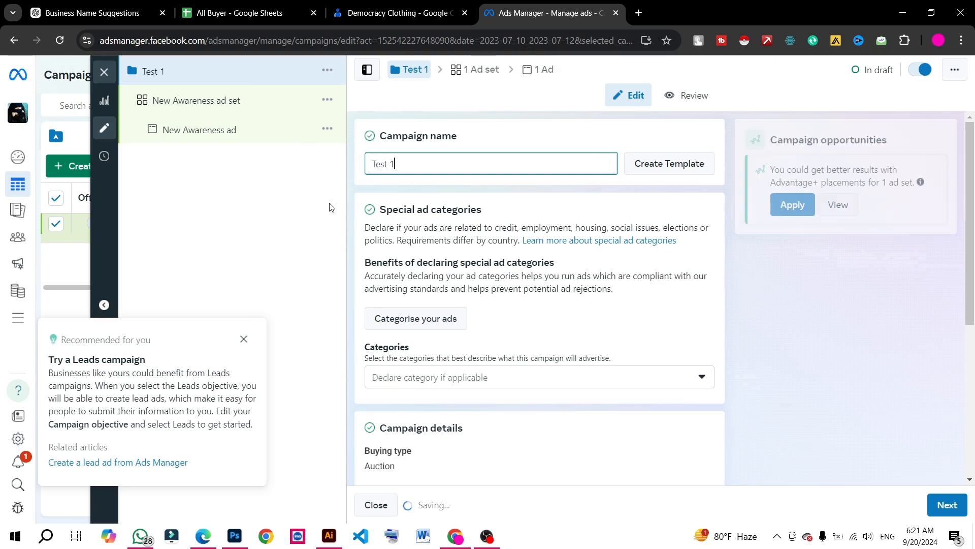
scroll(356, 259, down, 1)
scroll(406, 327, down, 3)
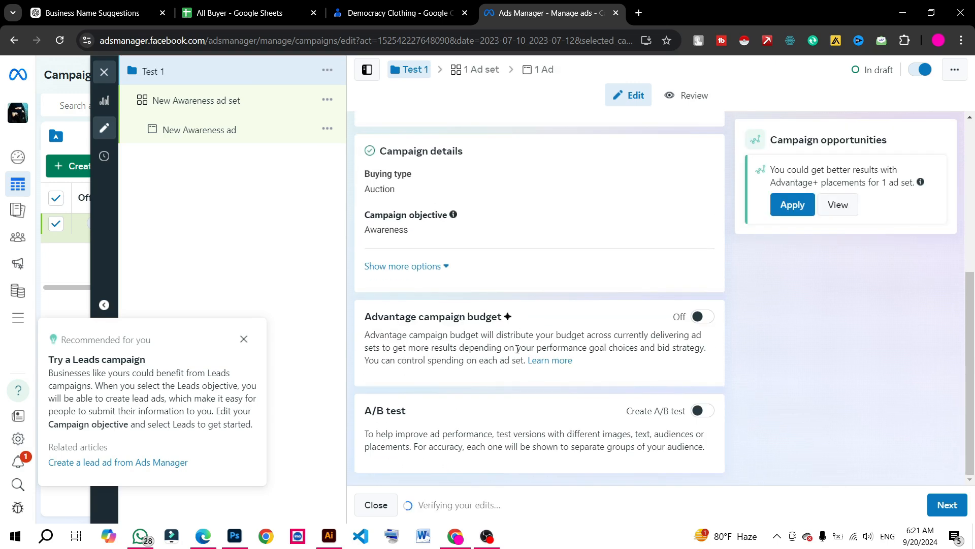
click(939, 502)
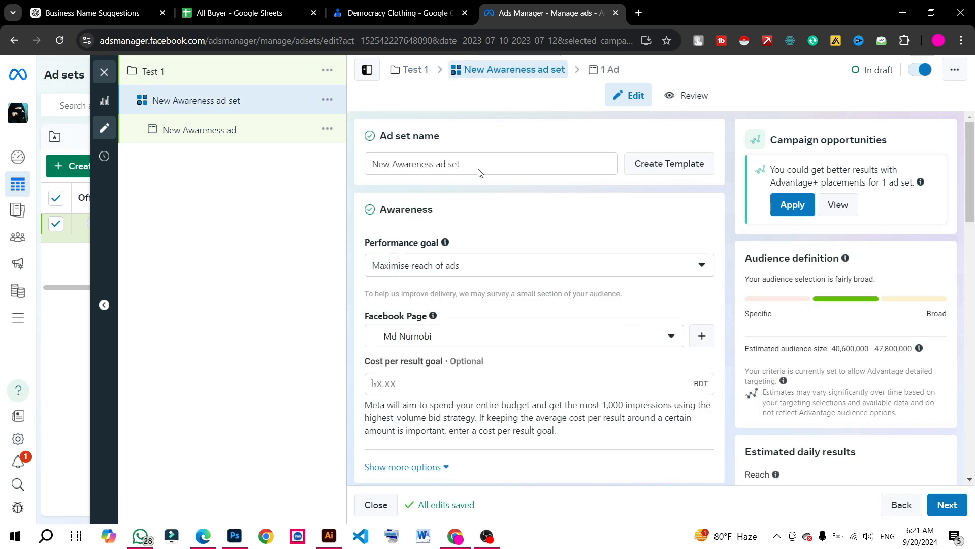
Rename the ad set "test 1 ad set"
click(479, 165)
drag(438, 164, 370, 164)
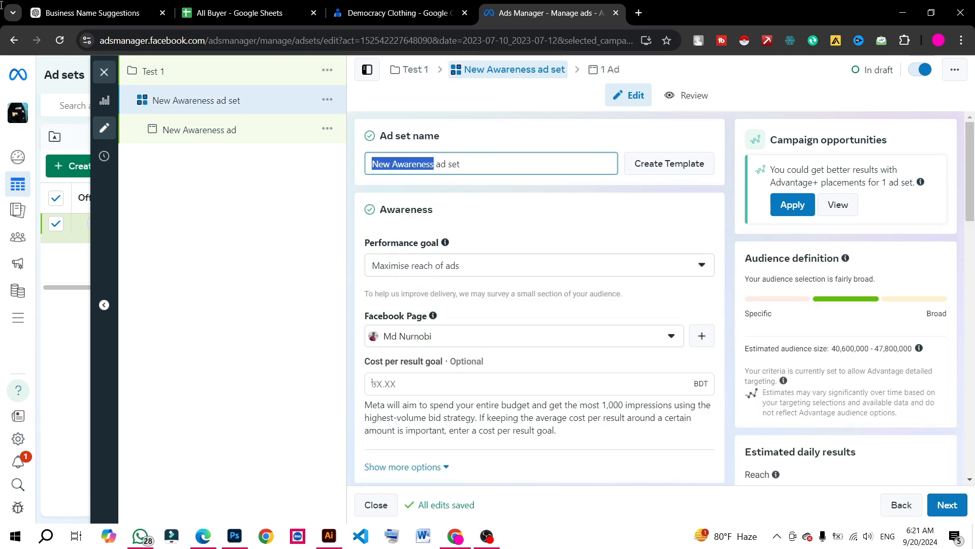
text(test m1)
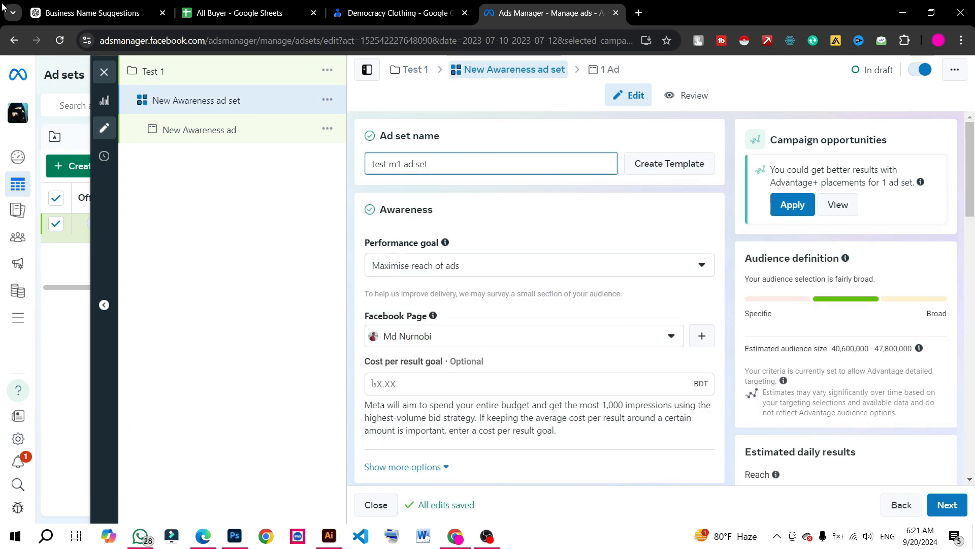
click(394, 163)
key(BackSpace)
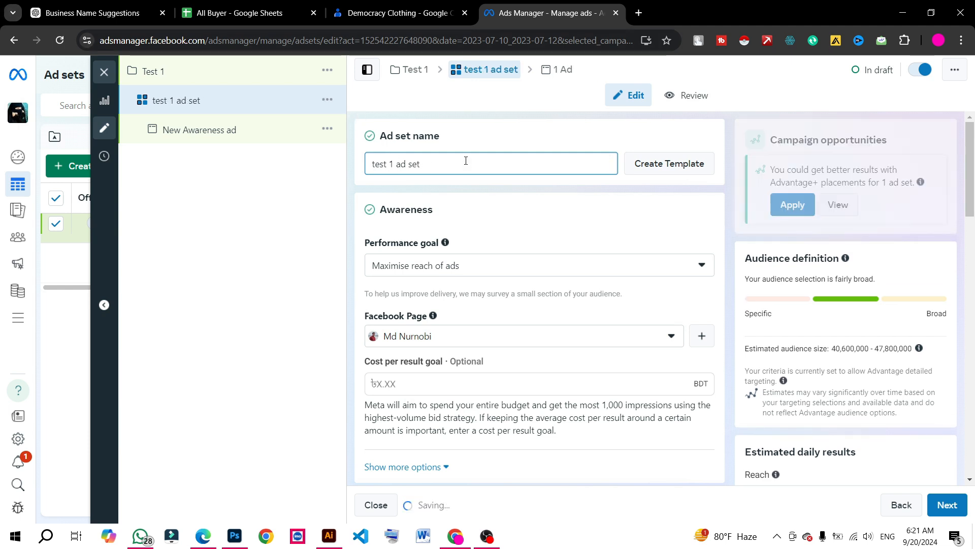
Open the ad set's performance goal options
scroll(460, 166, down, 1)
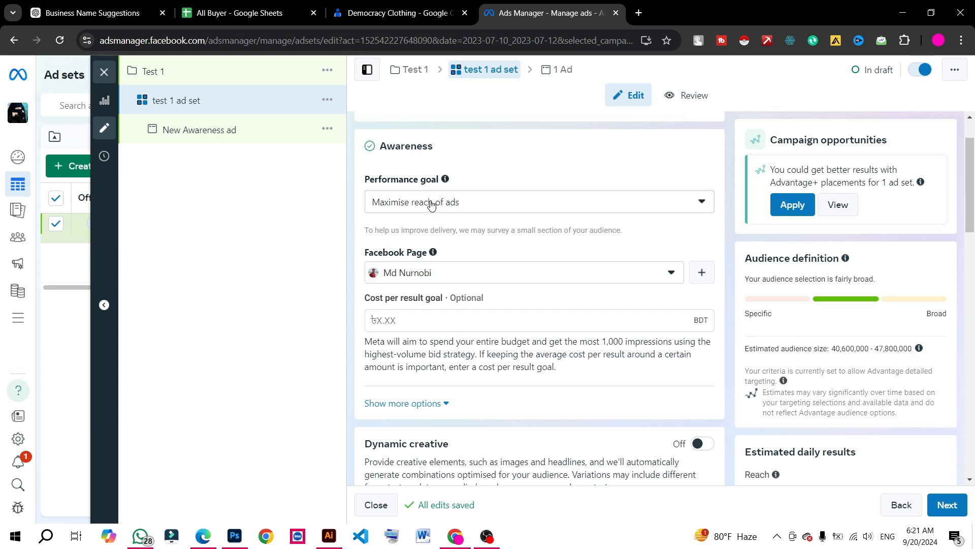
click(431, 204)
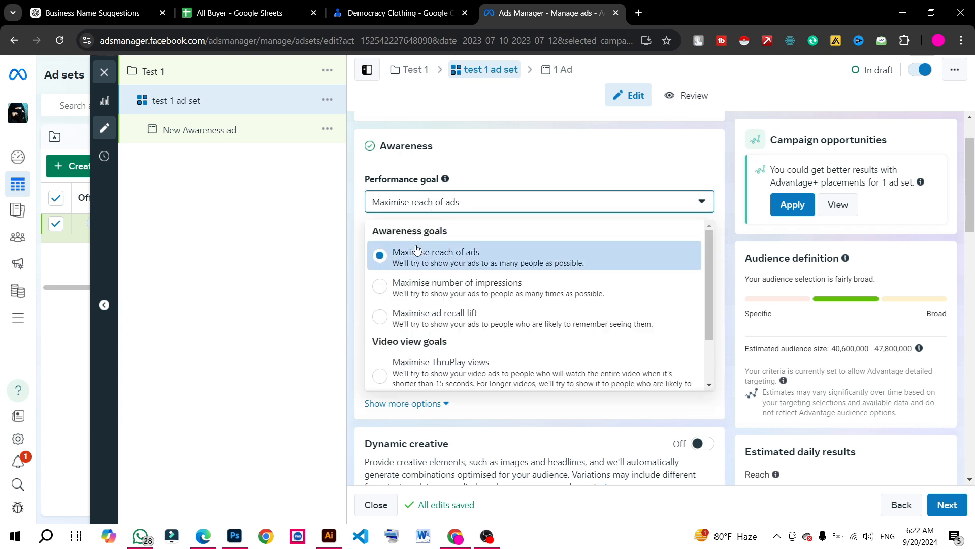
Capture the performance goal options, point out the three awareness goals with red arrows, and discard the capture
key(Print)
drag(350, 209, 808, 380)
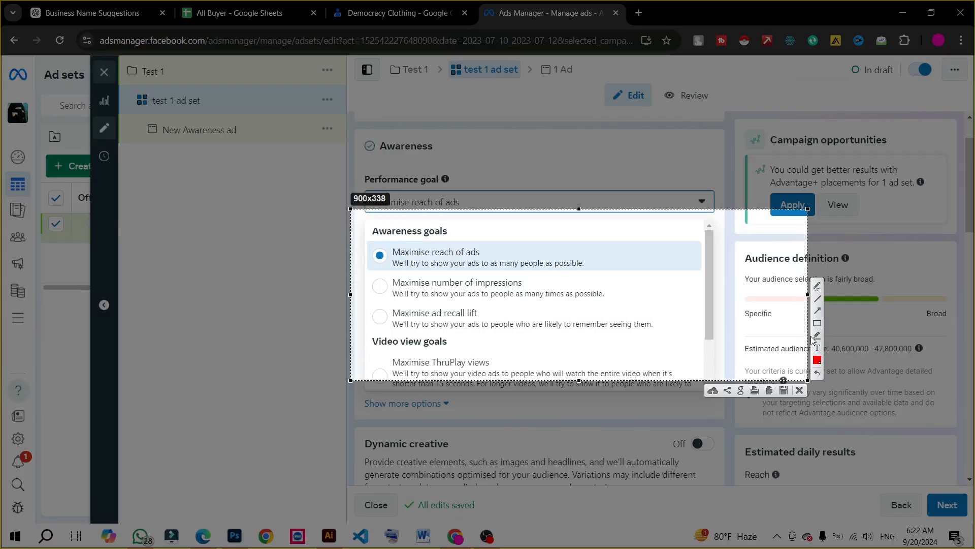
click(818, 310)
drag(359, 271, 390, 255)
drag(391, 273, 608, 277)
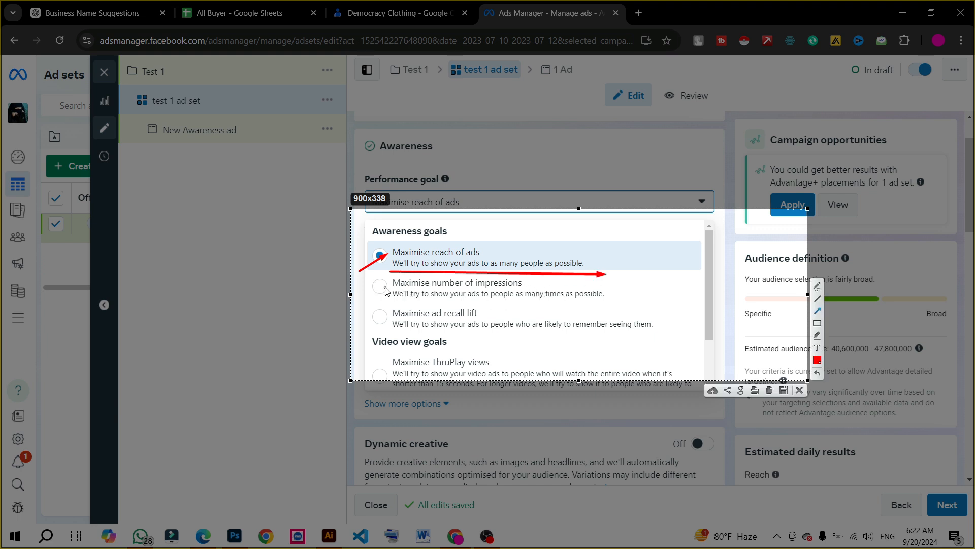
drag(360, 303, 390, 285)
drag(361, 331, 385, 321)
click(799, 390)
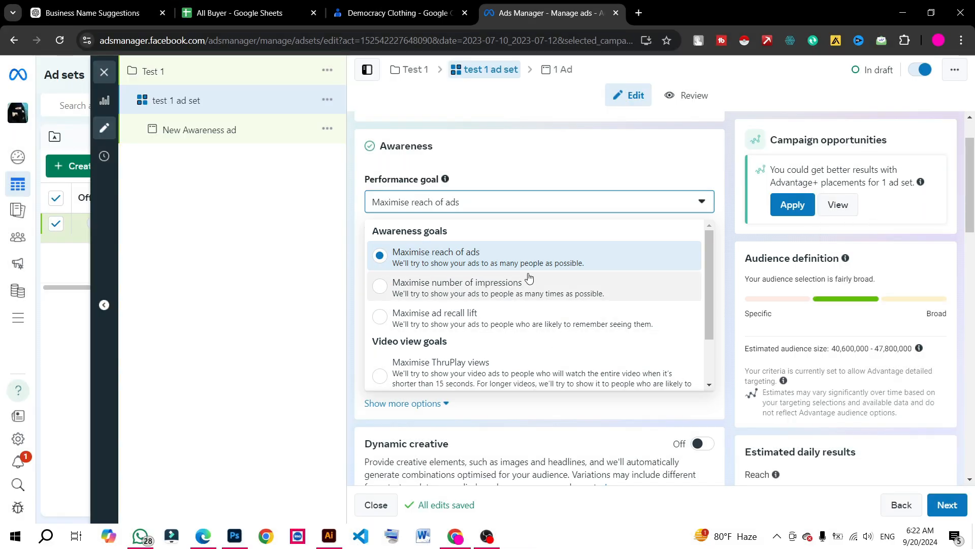
Keep Maximise reach of ads as the performance goal and check which Facebook Pages are available for the ad set
click(487, 267)
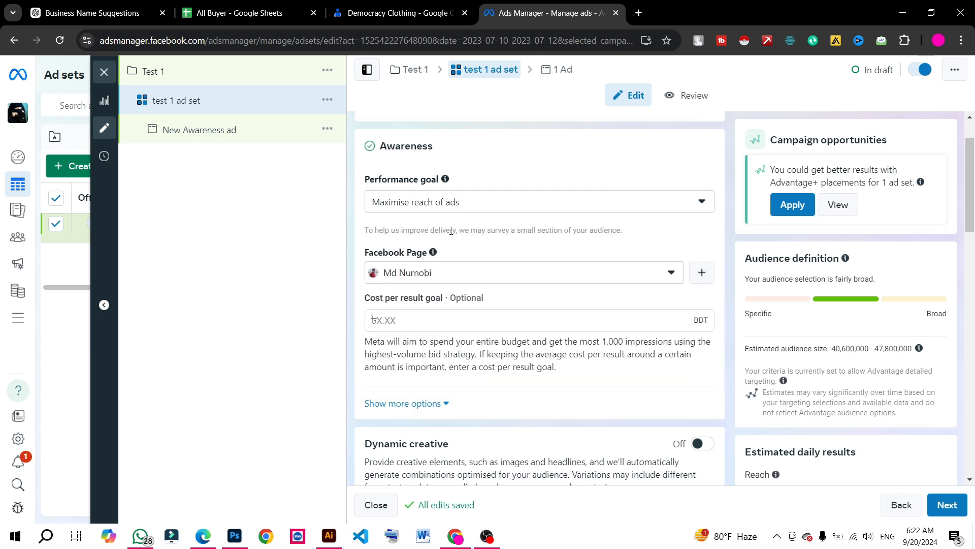
click(459, 280)
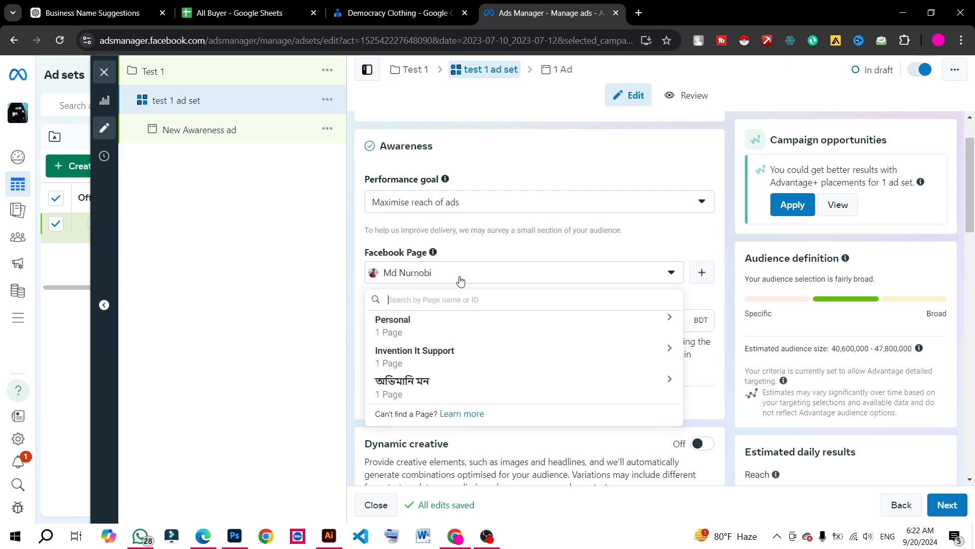
click(307, 249)
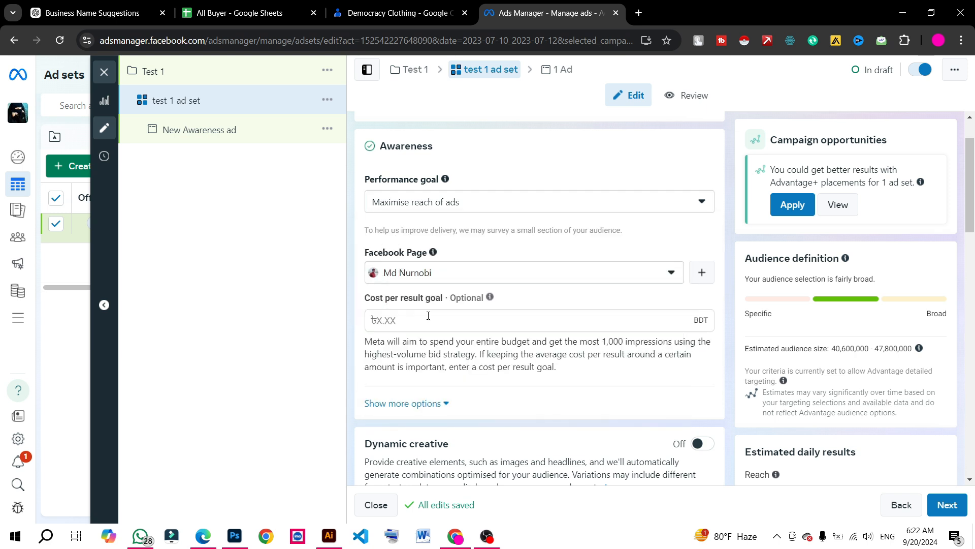
Expand the ad set's additional awareness options and set the frequency cap to 3 impressions
scroll(439, 311, down, 2)
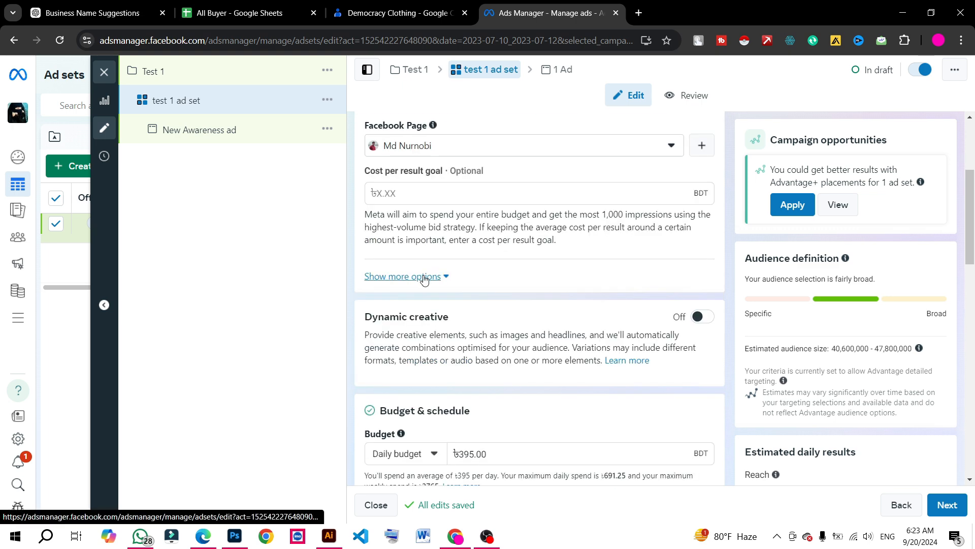
click(423, 278)
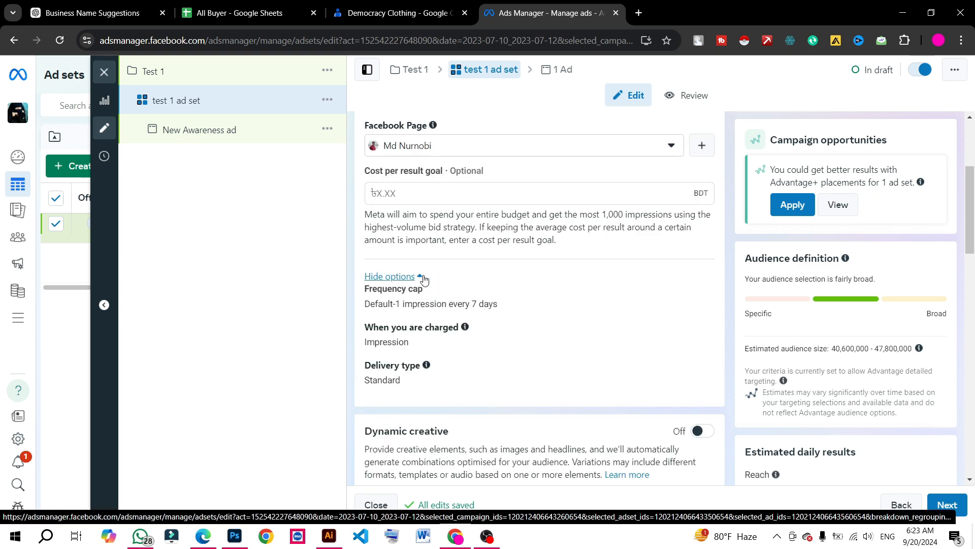
scroll(425, 315, down, 1)
click(429, 237)
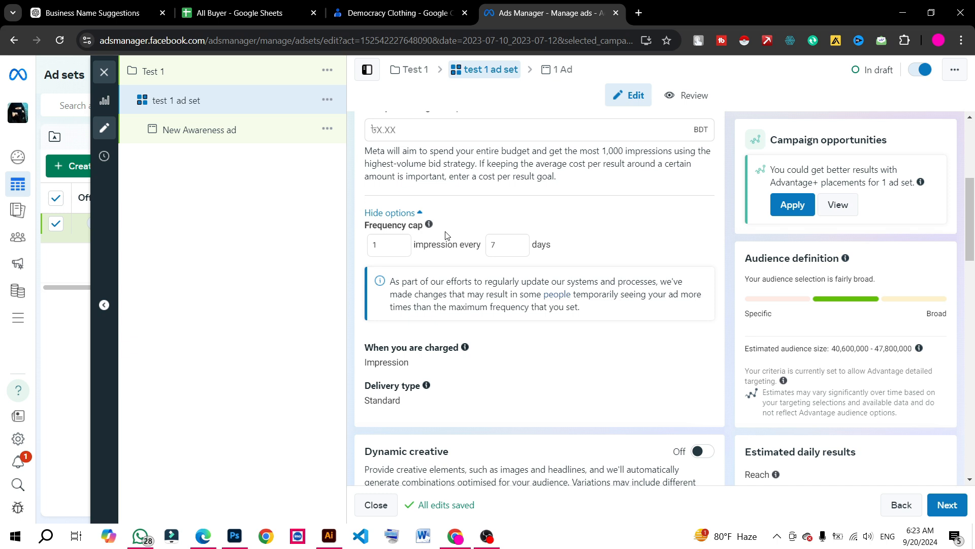
click(401, 244)
click(401, 244)
click(401, 245)
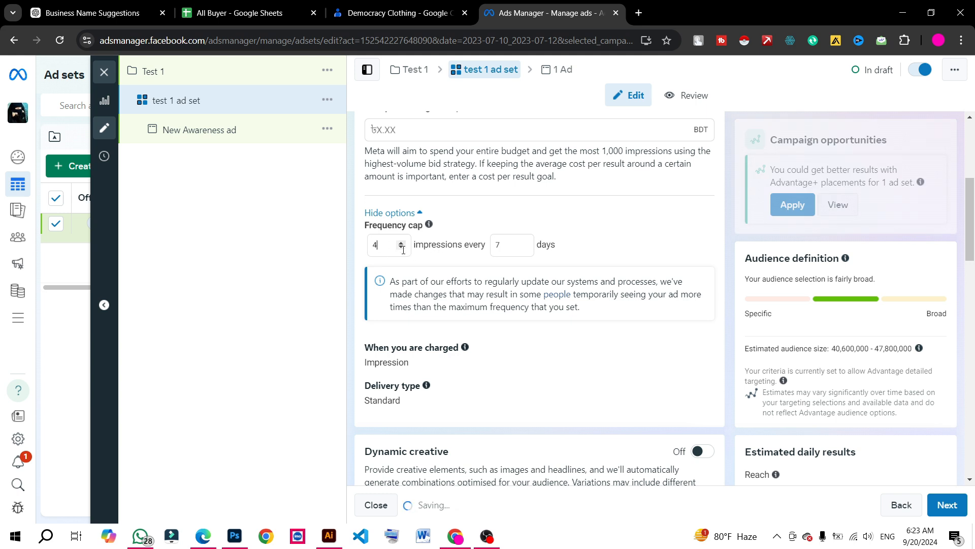
click(402, 249)
key(Tab)
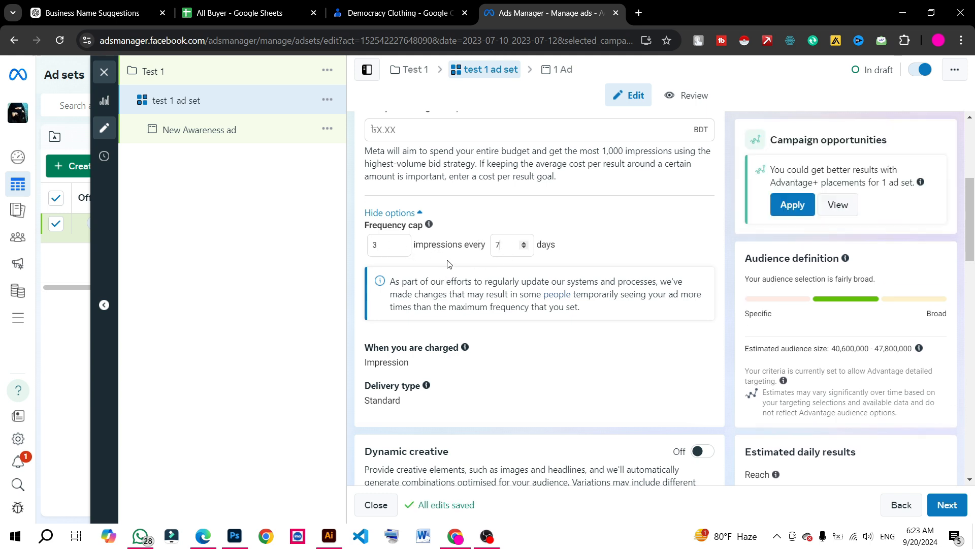
Review the ad set's charging and delivery settings and compare the daily and lifetime budget options
scroll(467, 273, down, 1)
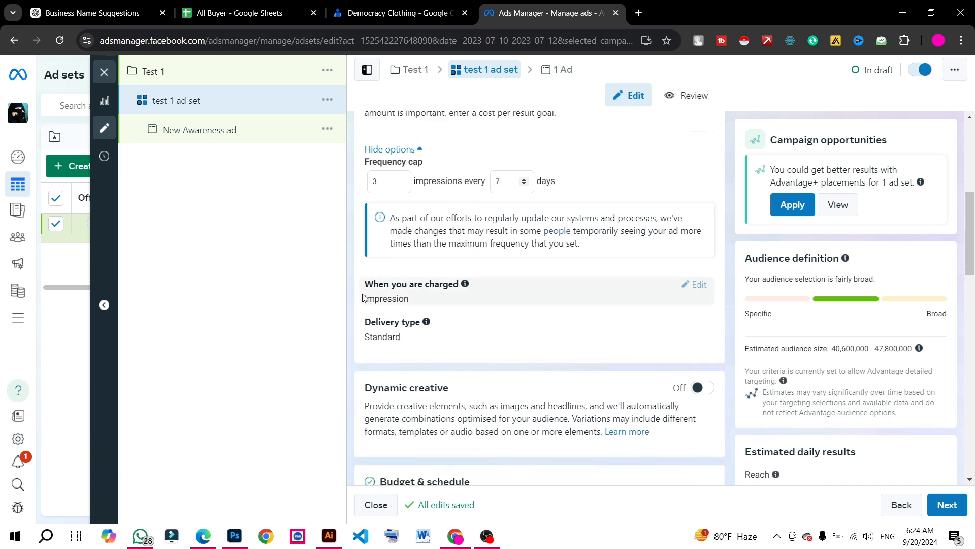
scroll(379, 309, down, 1)
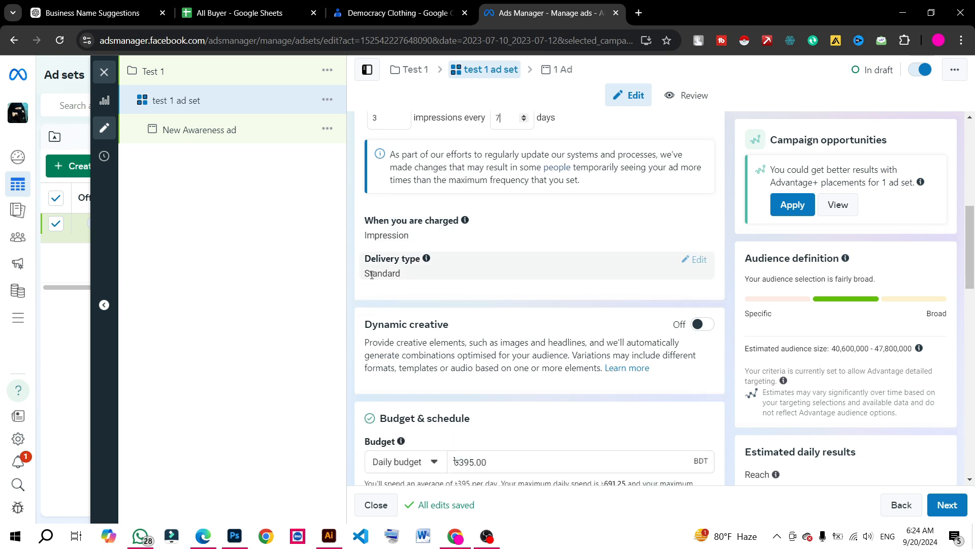
scroll(390, 278, down, 3)
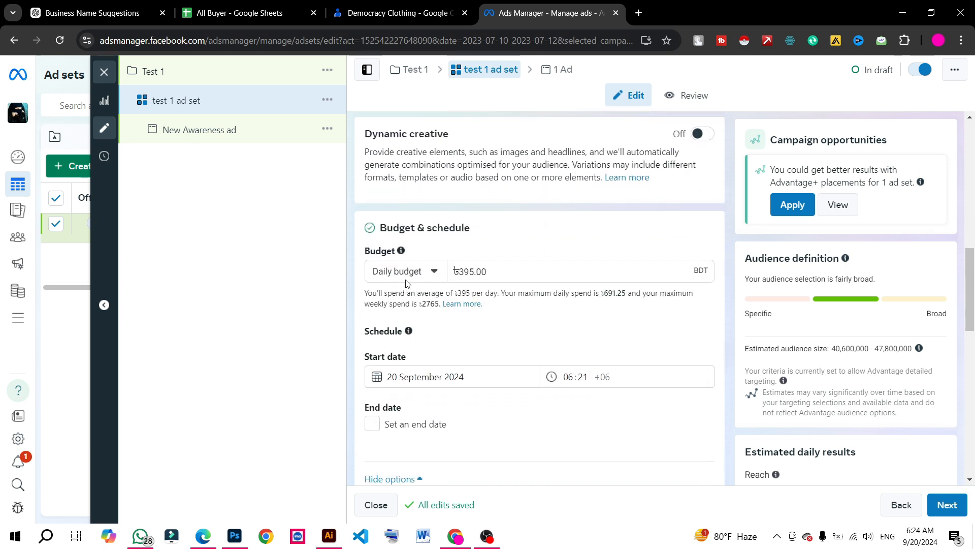
click(409, 274)
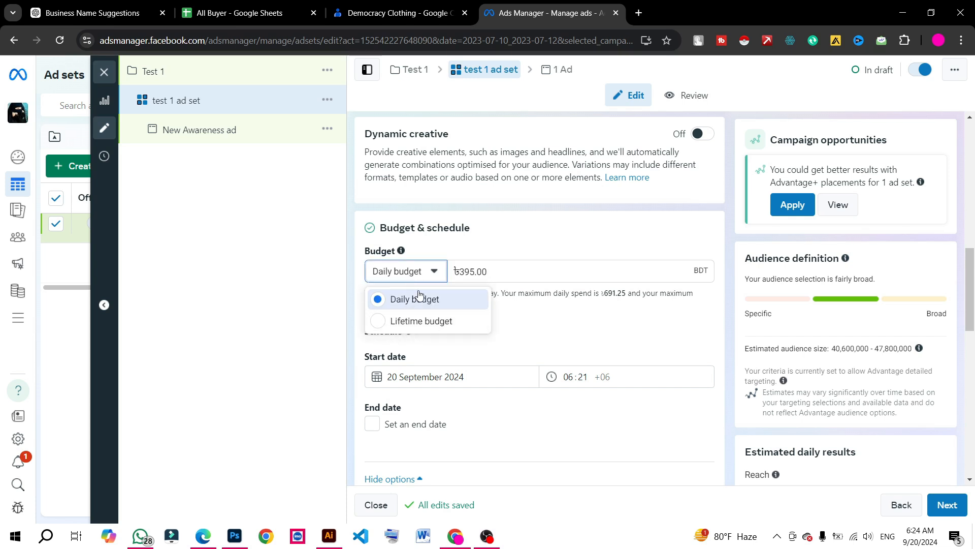
click(418, 273)
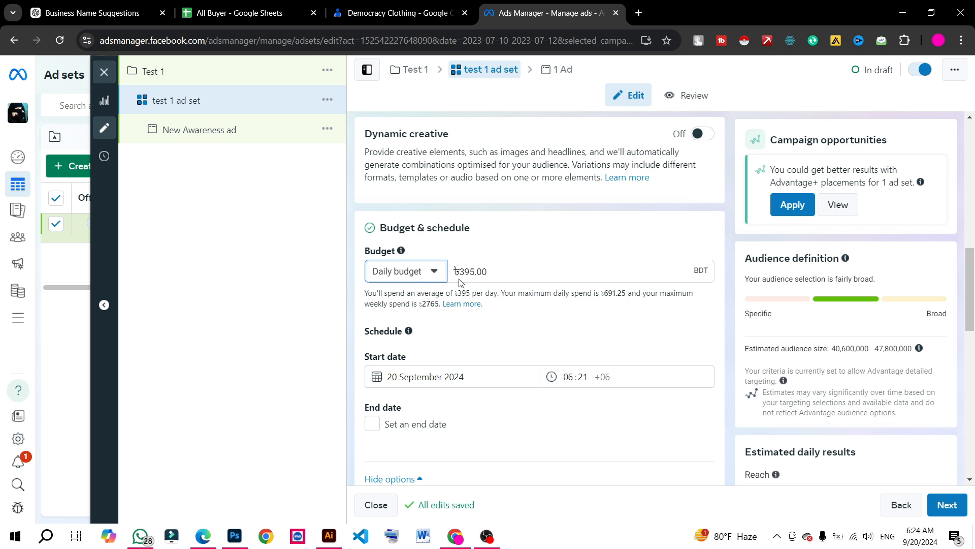
click(407, 271)
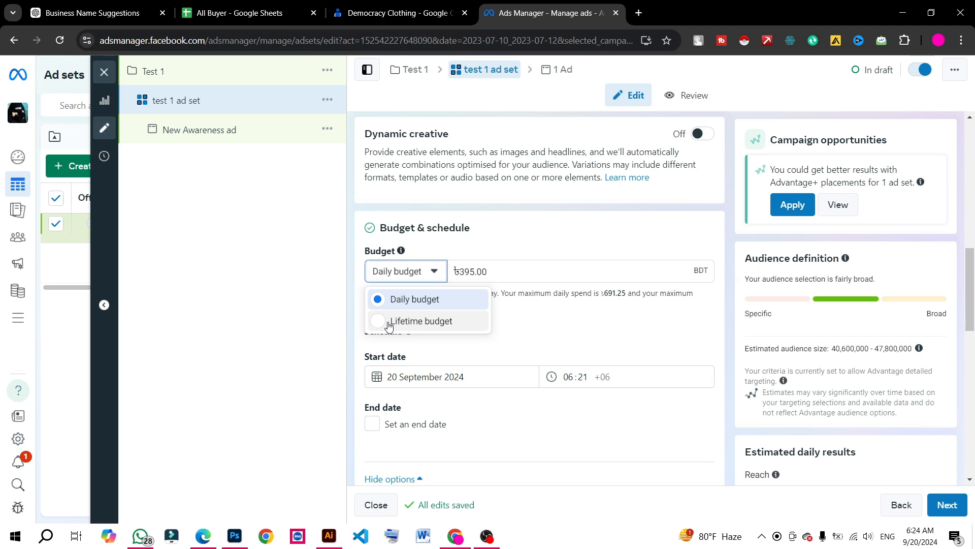
click(399, 280)
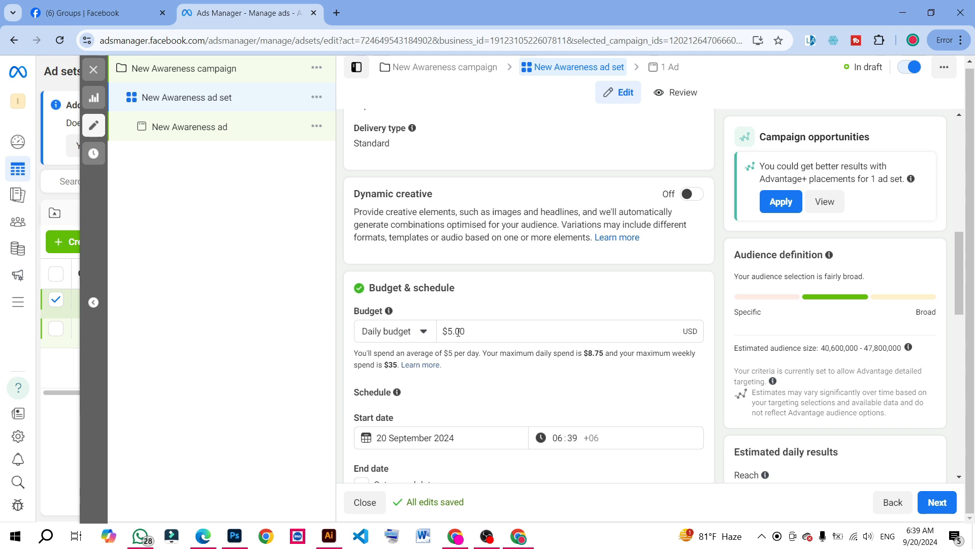
Set the New Awareness ad set's daily budget to $2.00
drag(451, 328, 454, 330)
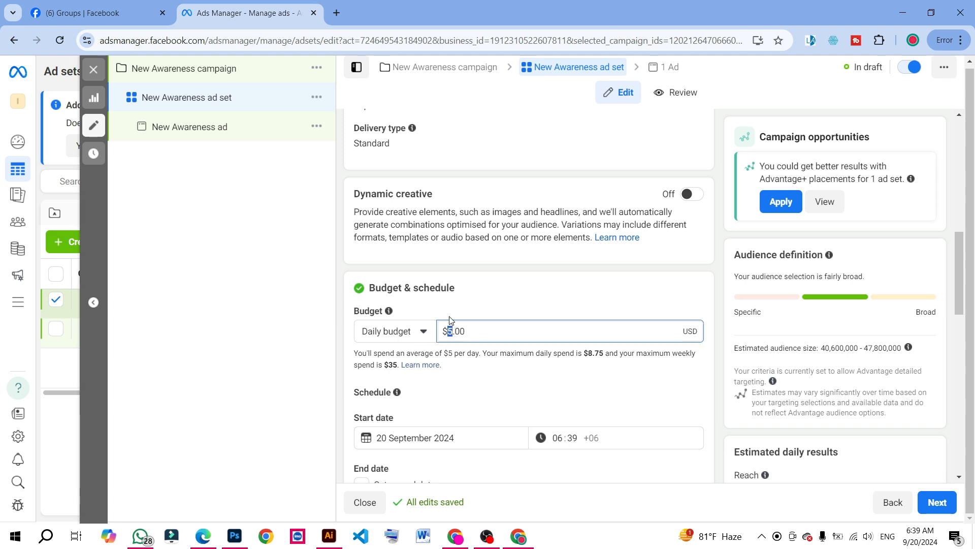
text(2)
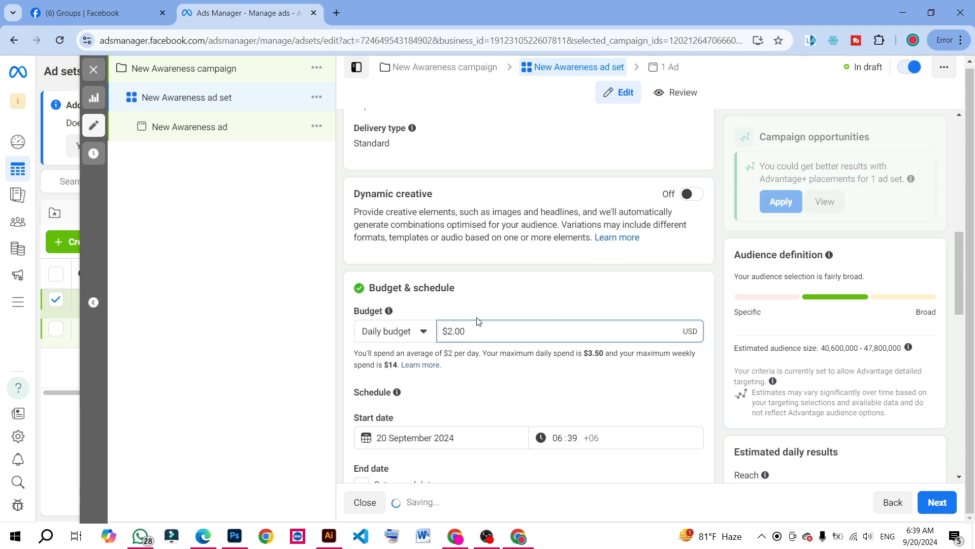
Examine the estimated audience size and estimated daily reach for the ad set, along with its audience settings
scroll(585, 302, down, 2)
scroll(593, 298, down, 2)
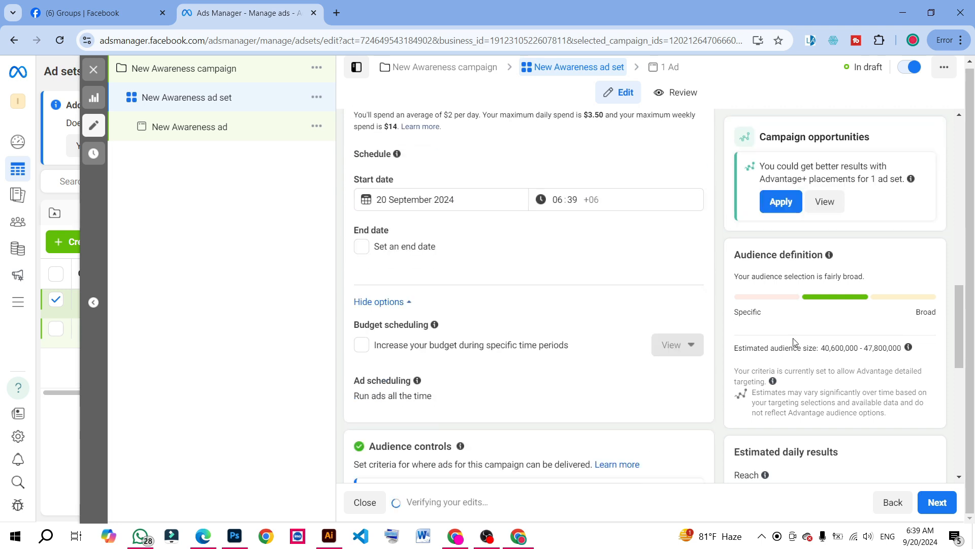
scroll(633, 300, up, 2)
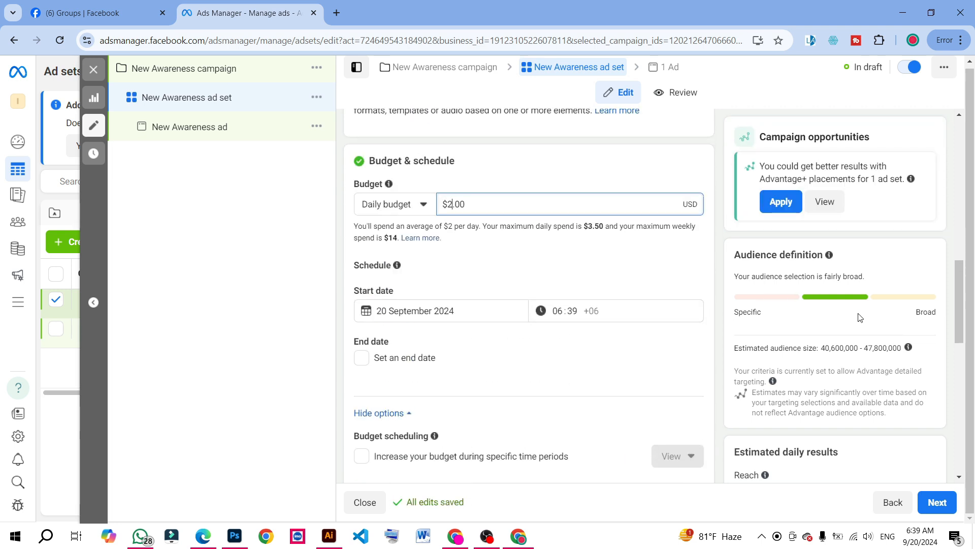
drag(866, 348, 889, 349)
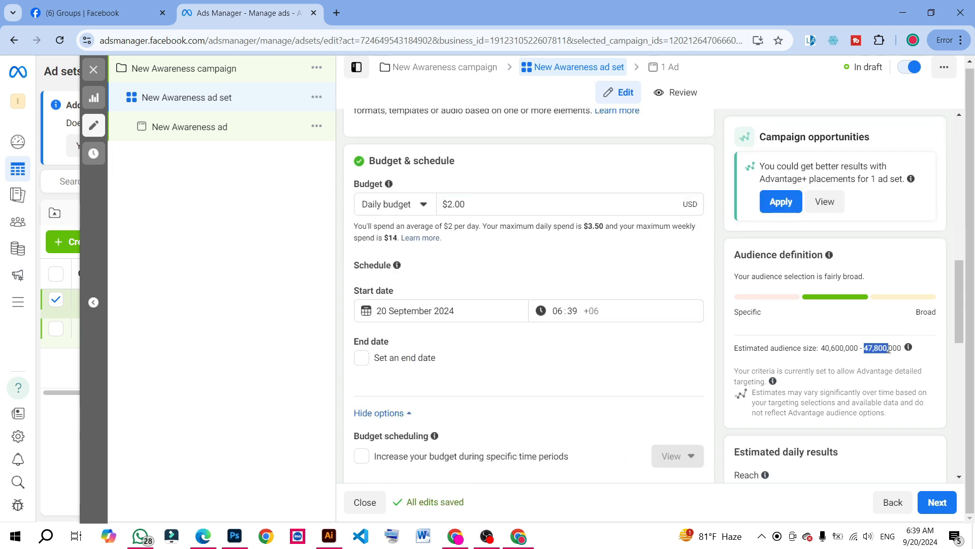
scroll(884, 361, down, 3)
scroll(904, 359, down, 5)
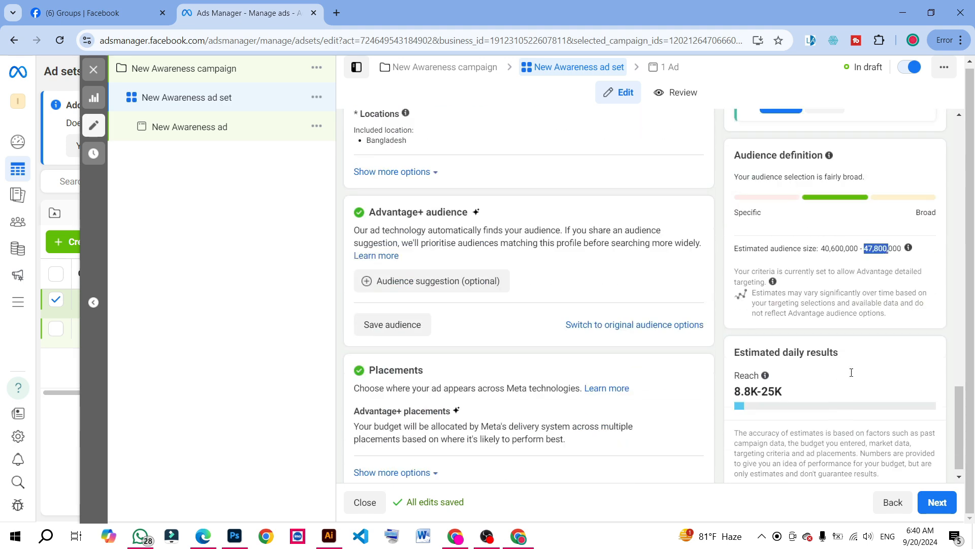
drag(734, 378, 740, 378)
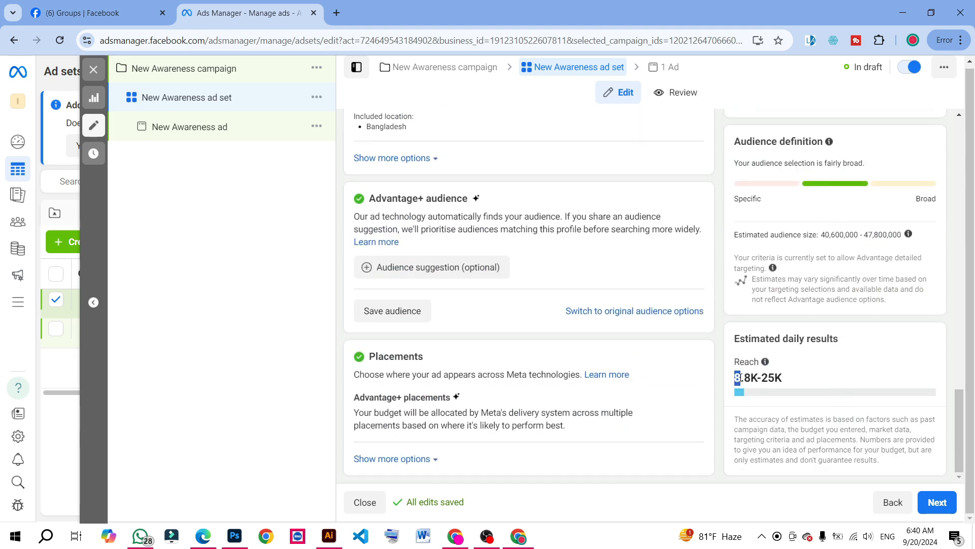
scroll(492, 327, up, 2)
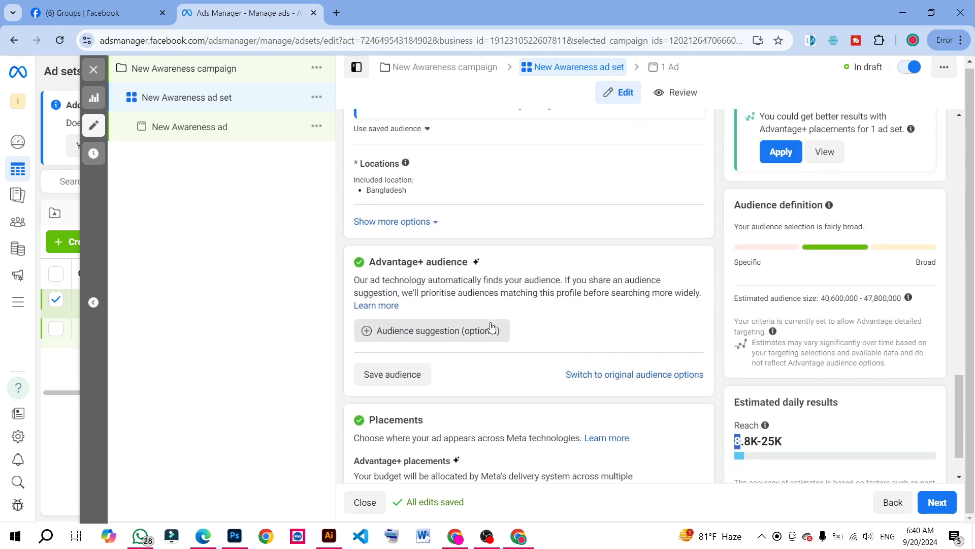
scroll(486, 317, up, 2)
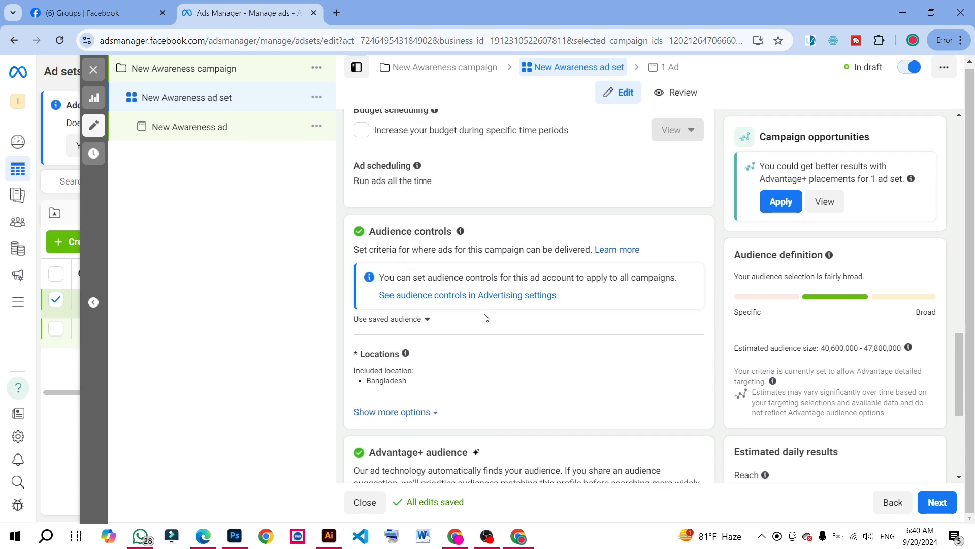
Set the ad set's schedule start date to 21 September 2024
scroll(487, 317, up, 6)
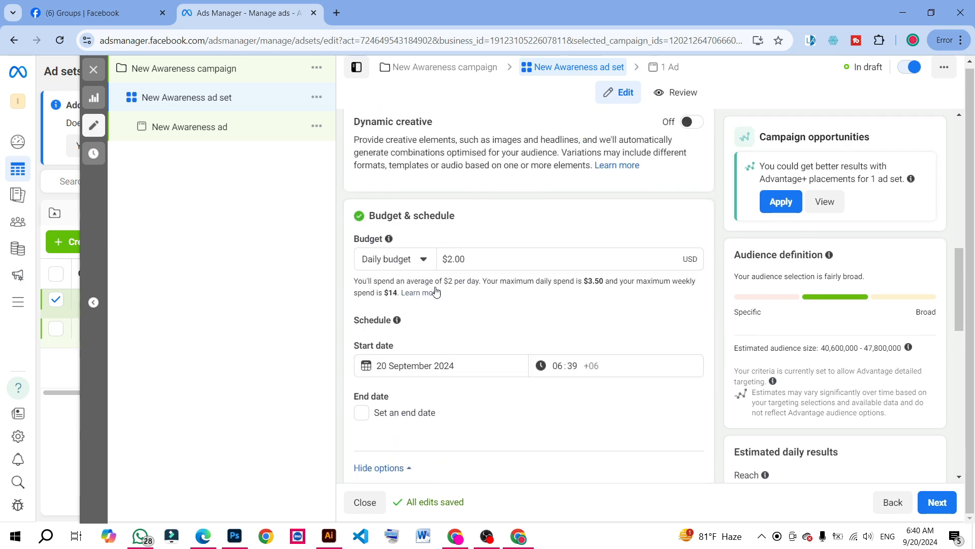
click(379, 368)
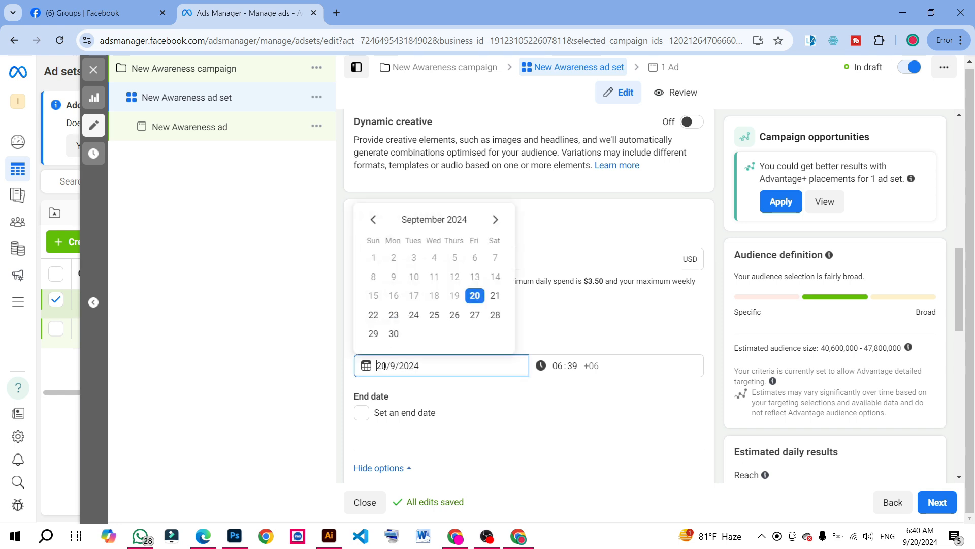
text(1)
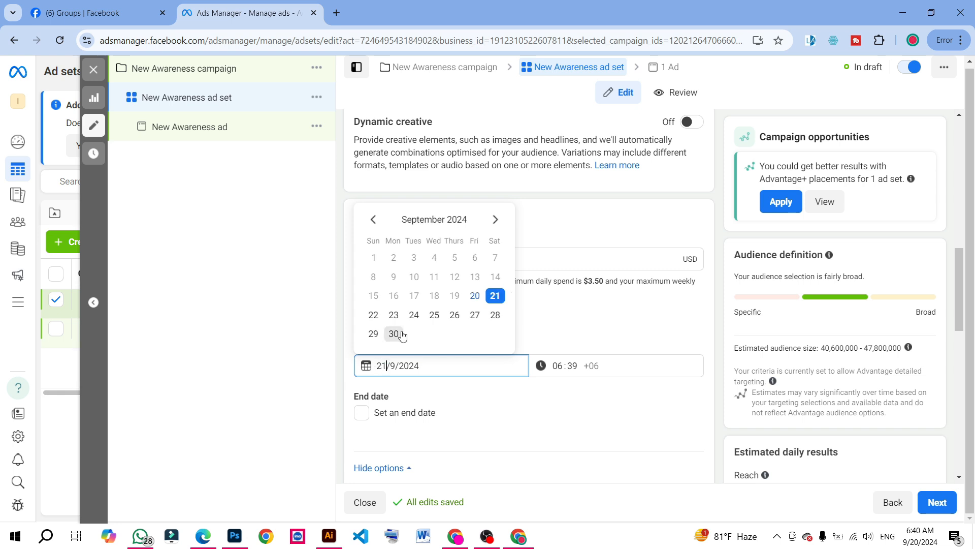
click(302, 410)
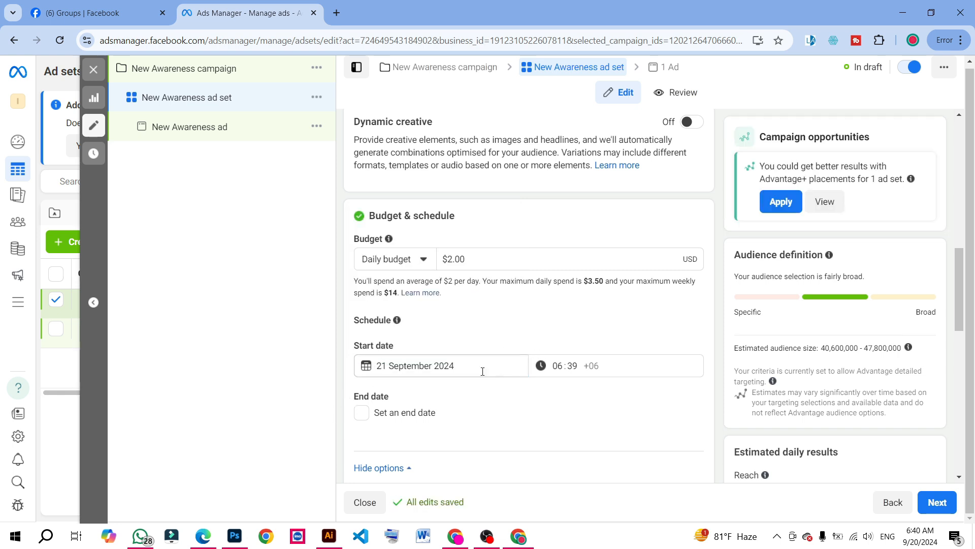
Enable a budget increase during specific time periods and set the high-demand period's start time to 09:45
scroll(464, 380, down, 1)
scroll(464, 379, down, 2)
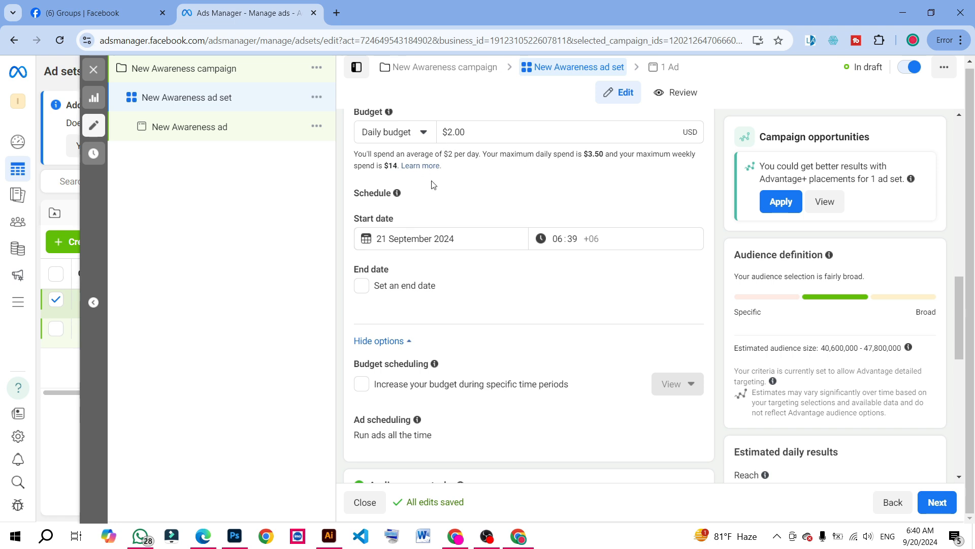
scroll(374, 290, down, 1)
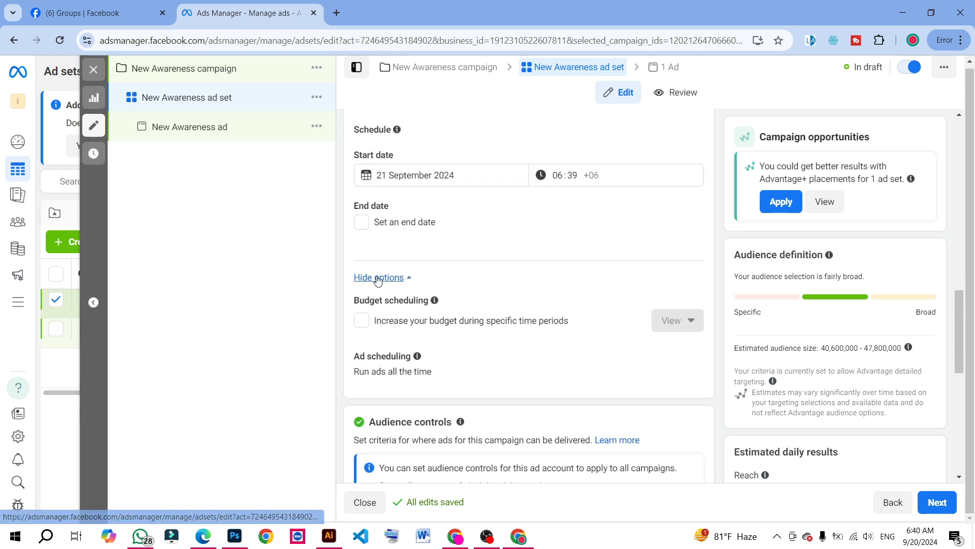
click(360, 322)
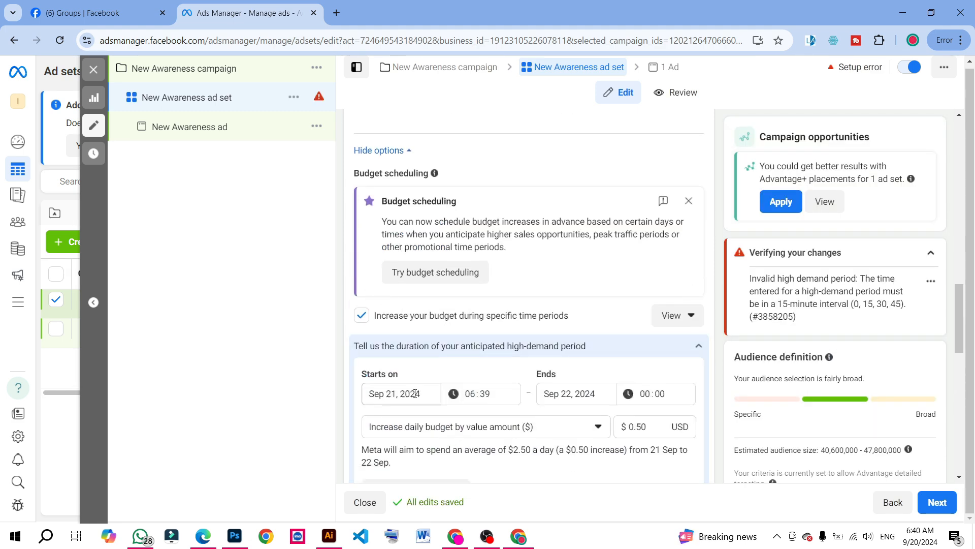
click(472, 396)
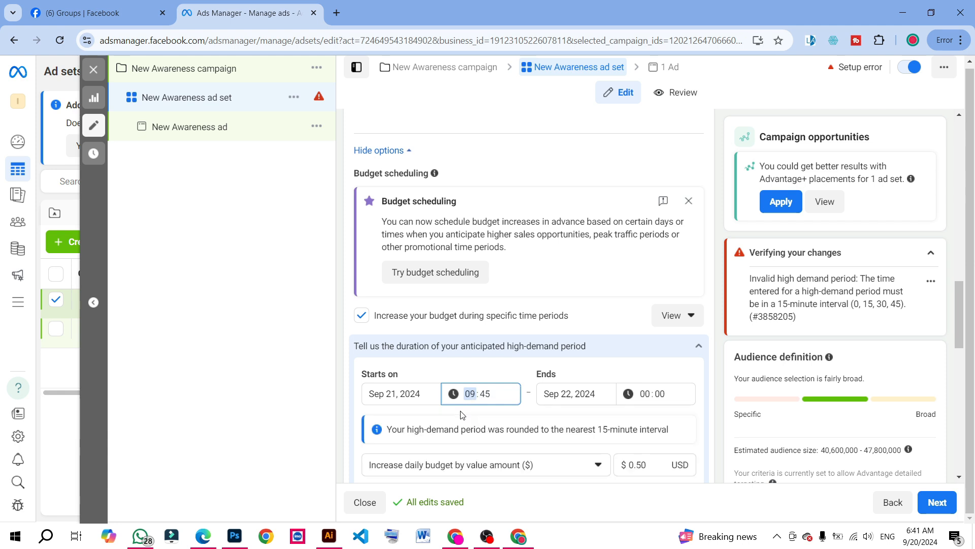
Set the high-demand period's end to 21 September 2024 at 23:00
click(563, 395)
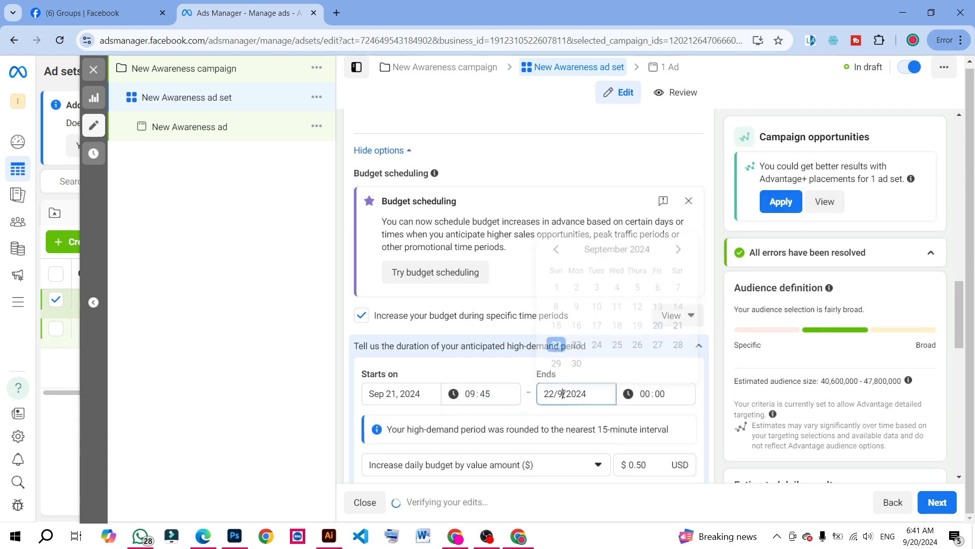
key(BackSpace)
text(1)
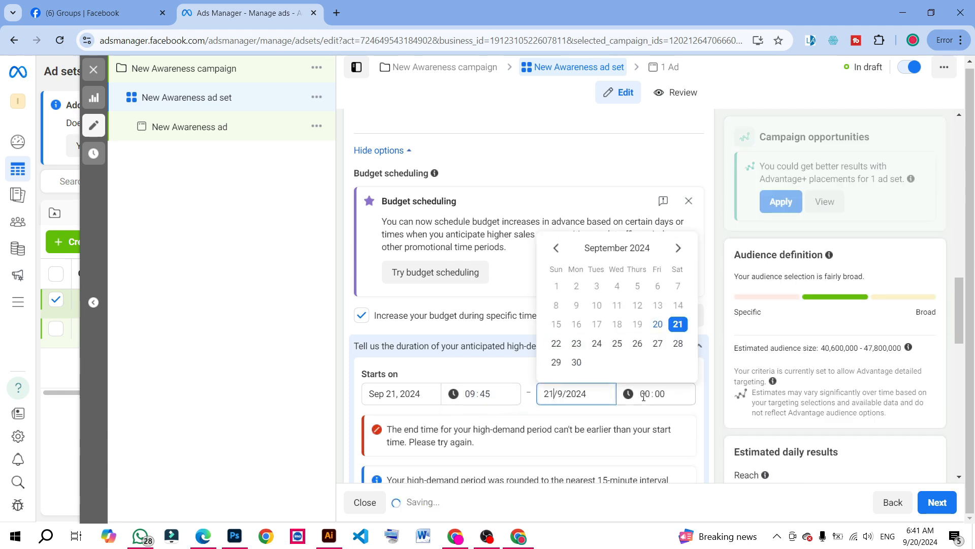
click(644, 396)
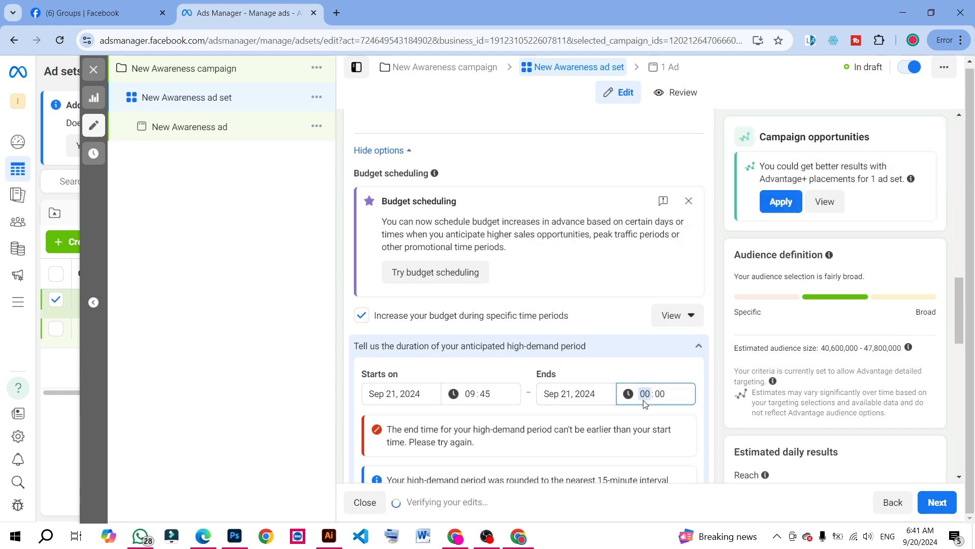
text(23)
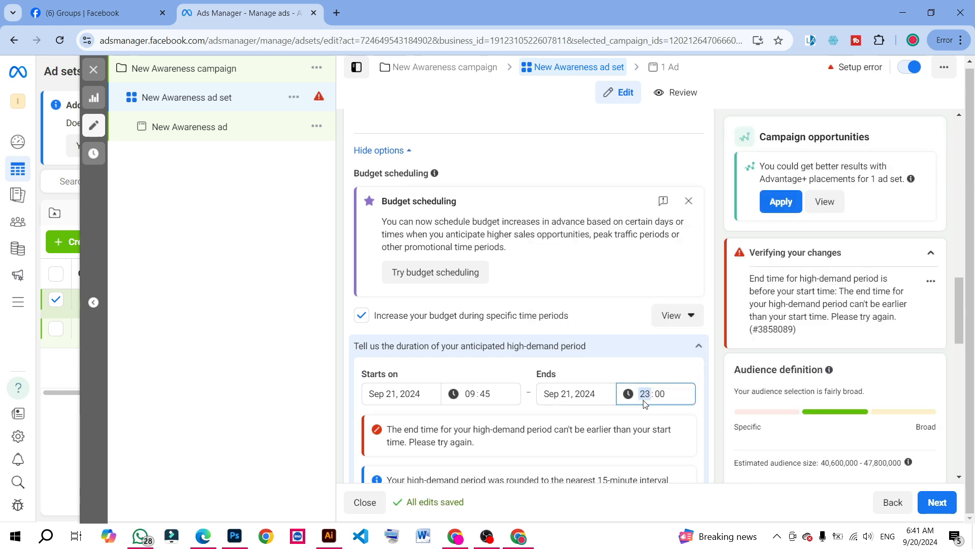
click(600, 368)
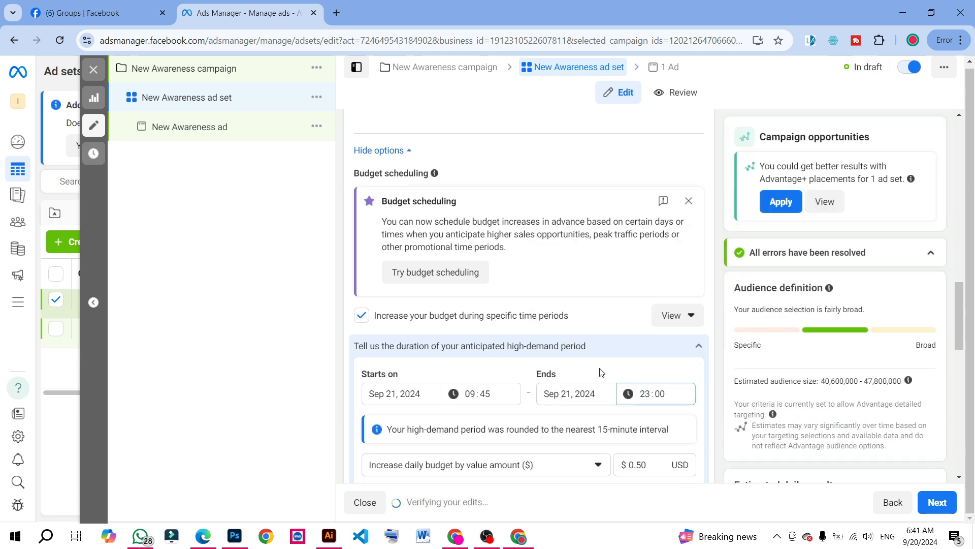
Open the ad set's audience locations for editing and start a location search with its map
scroll(537, 423, down, 2)
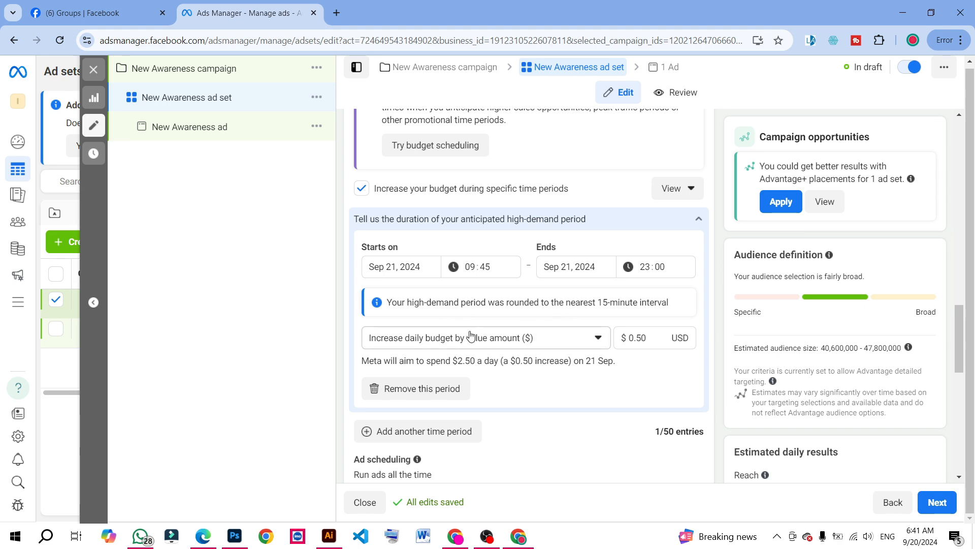
scroll(462, 350, down, 1)
scroll(462, 352, down, 1)
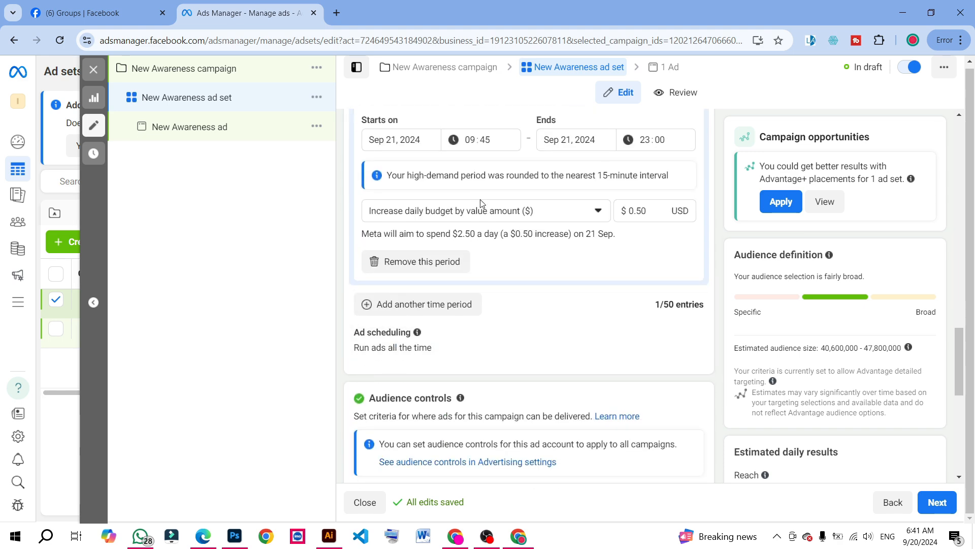
scroll(557, 245, up, 1)
scroll(508, 261, down, 3)
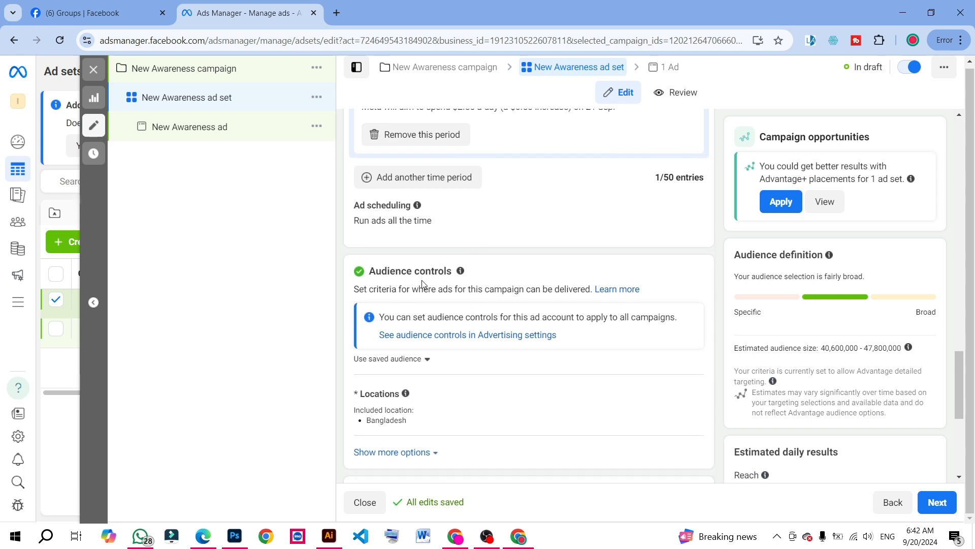
scroll(422, 282, down, 1)
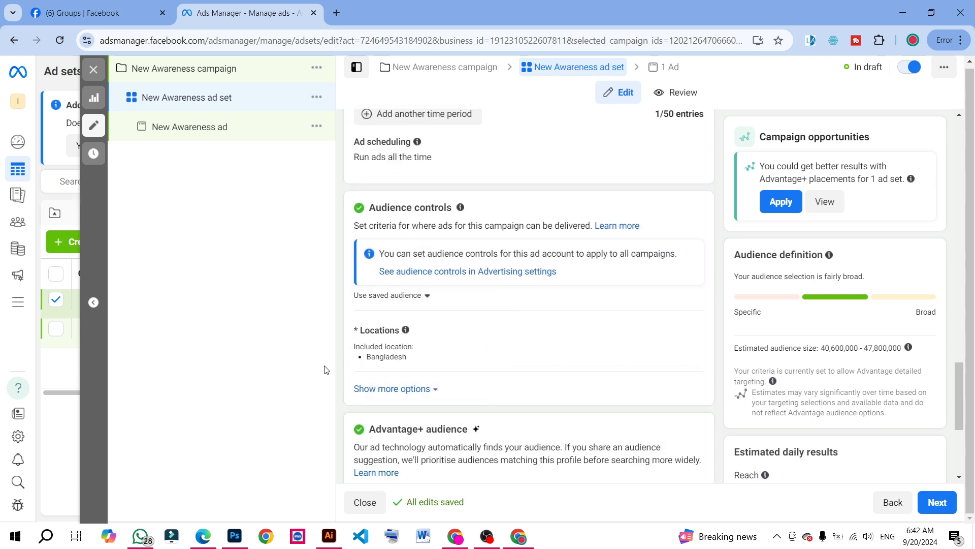
mouse_move(479, 343)
click(689, 335)
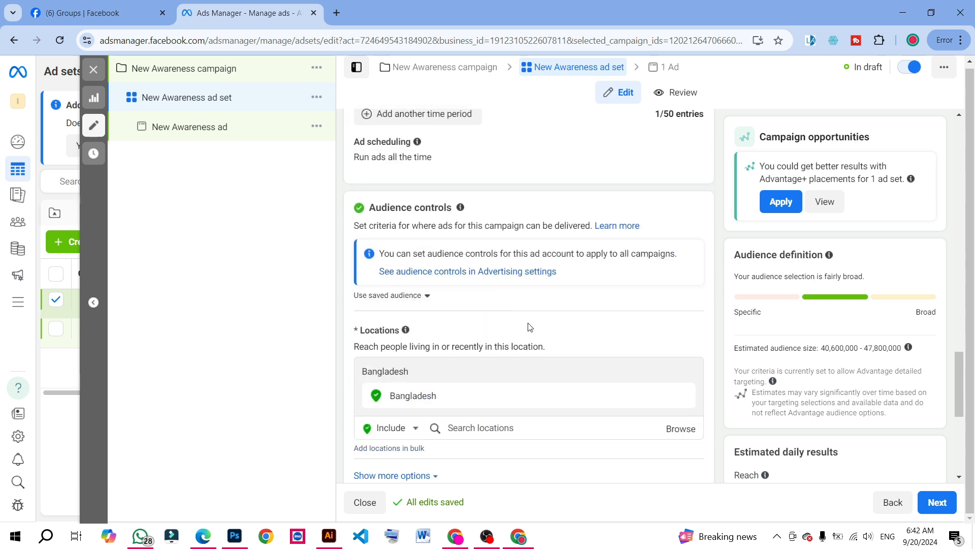
scroll(503, 324, down, 2)
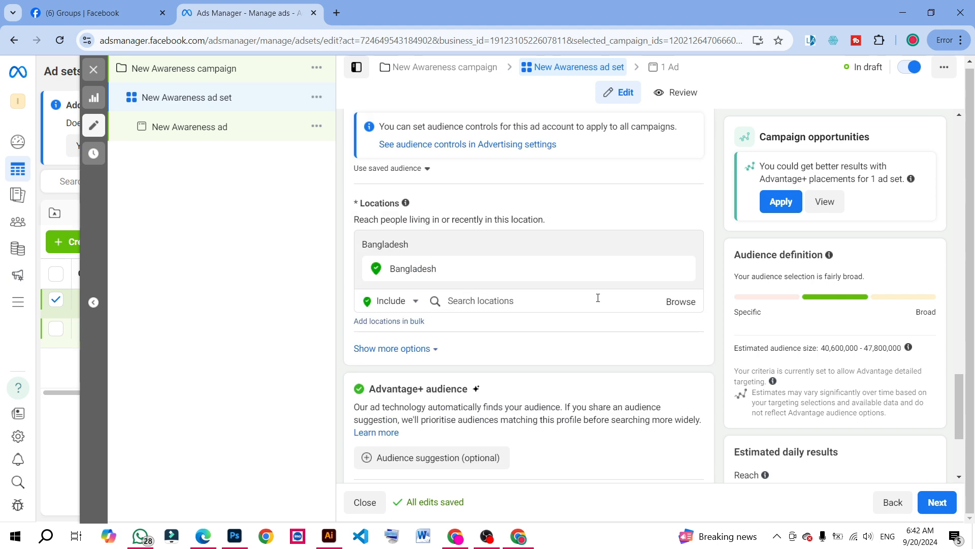
click(484, 302)
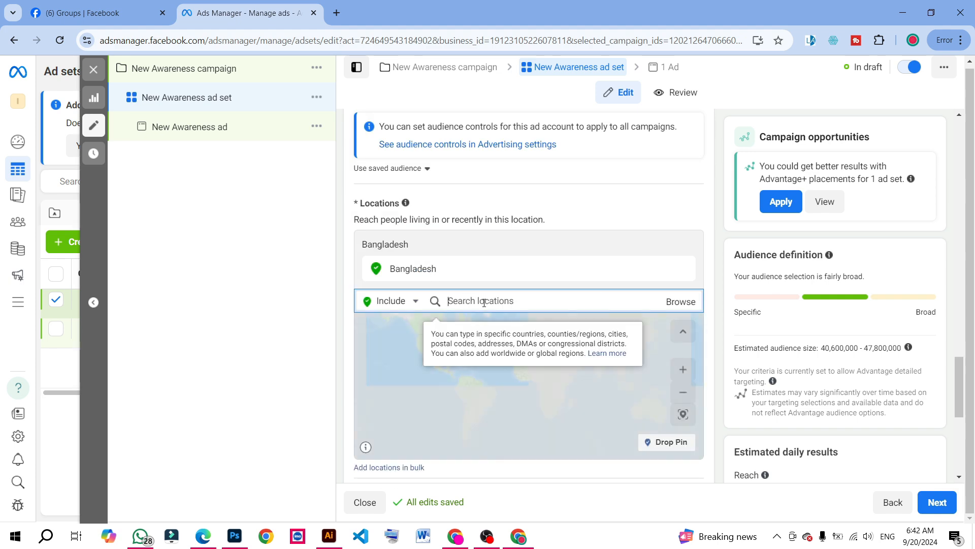
Add Sylhet Division, Bangladesh as an excluded location for the ad set's audience
scroll(486, 295, down, 1)
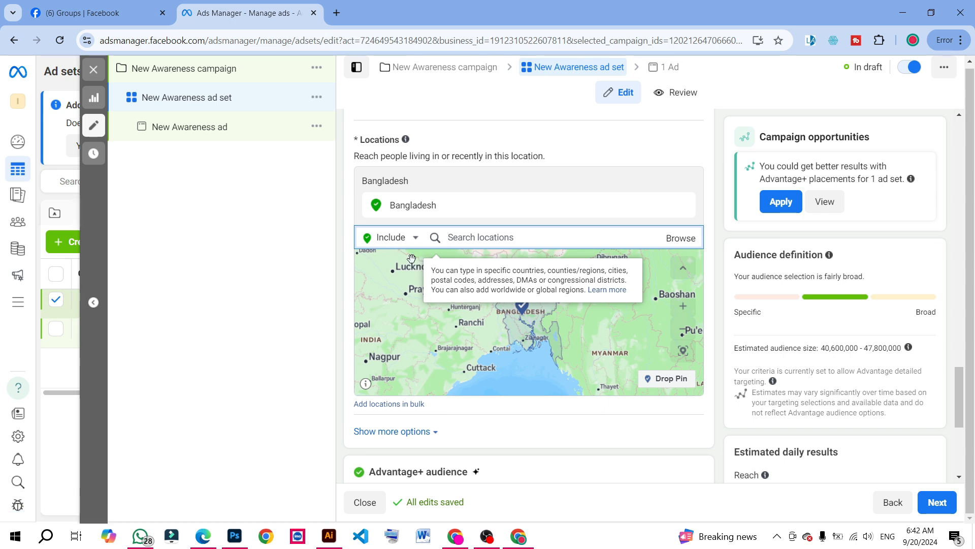
click(415, 239)
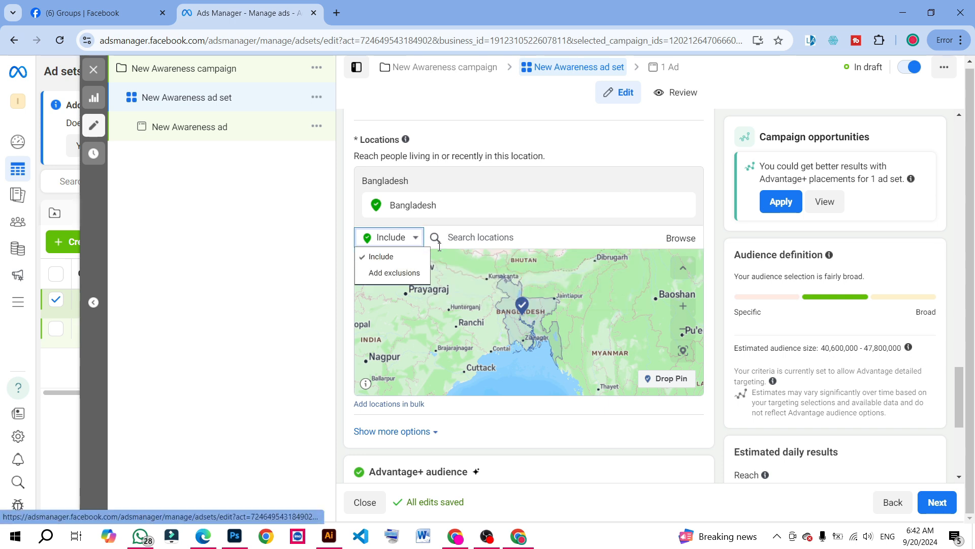
click(392, 273)
click(487, 238)
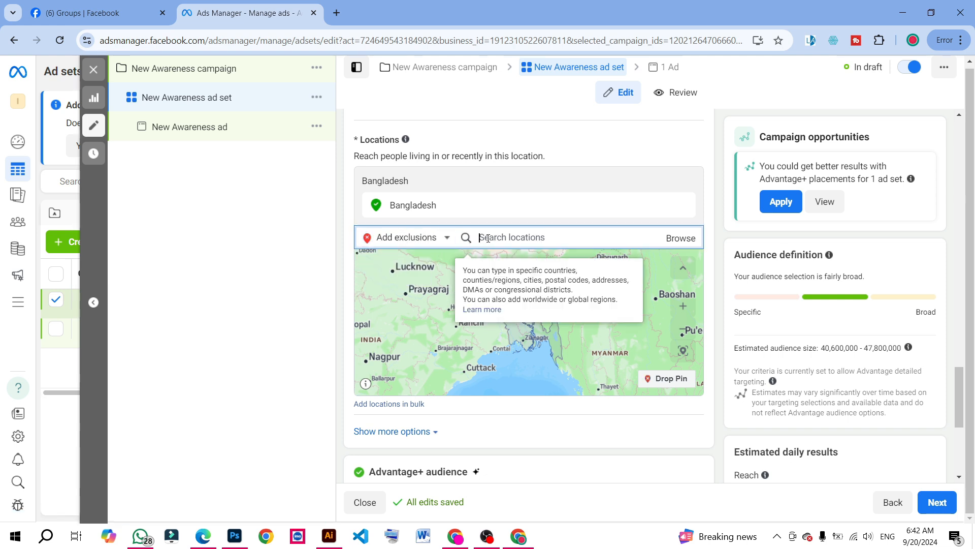
text(Syl)
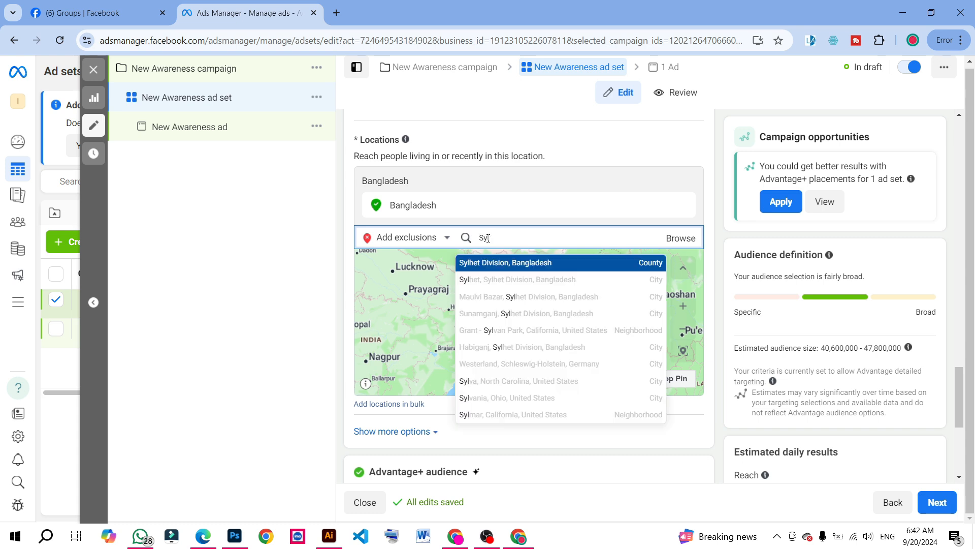
click(515, 263)
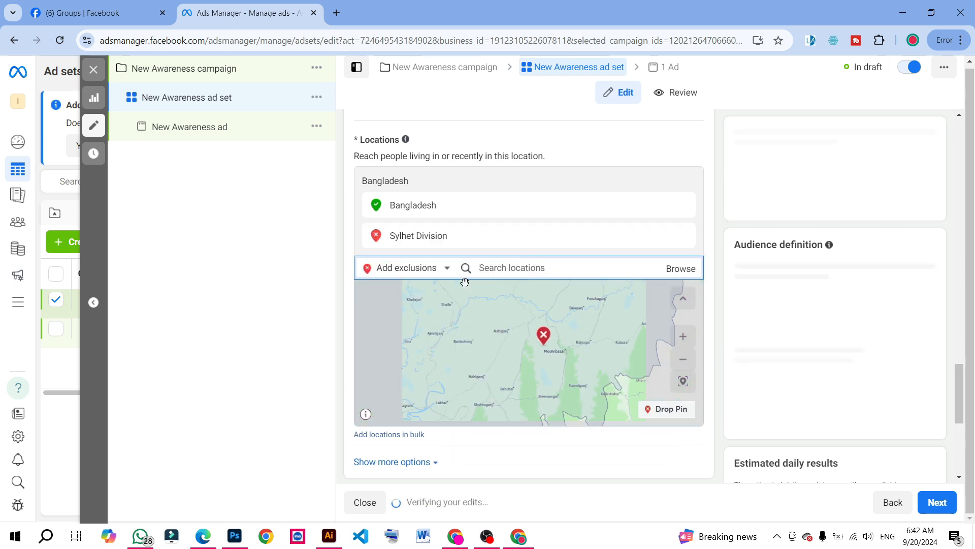
Remove the Sylhet Division exclusion and the included Bangladesh location from the audience
click(376, 236)
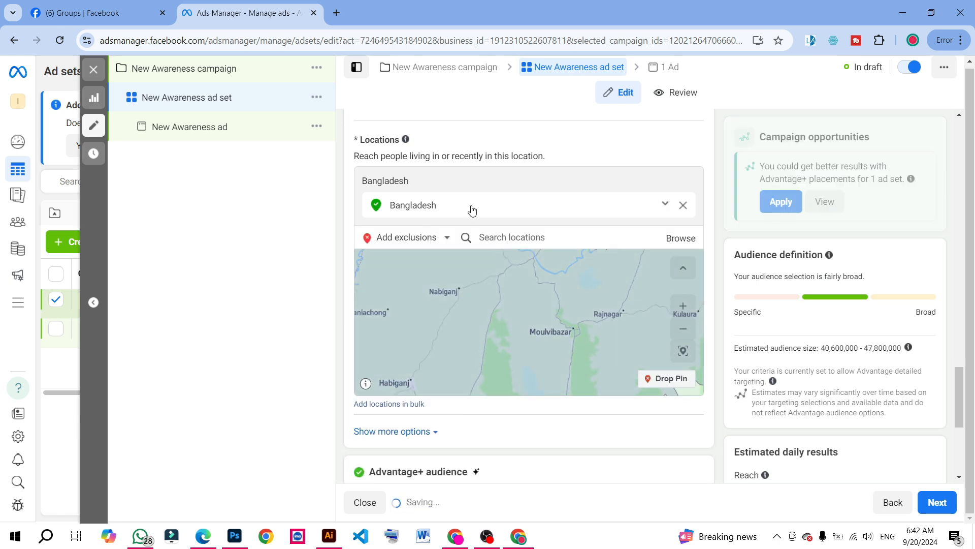
click(683, 204)
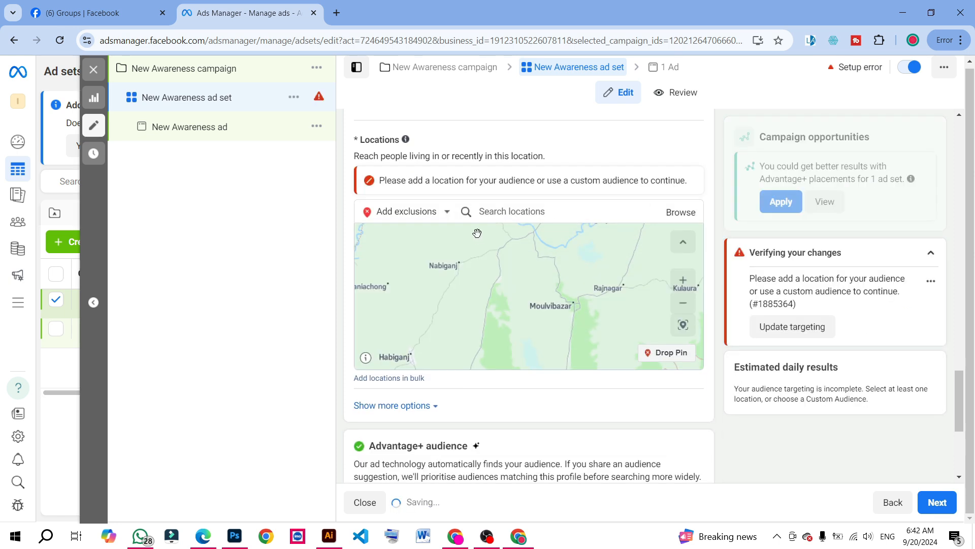
Try to add Chittagong to the audience locations with the exclusion option still selected
click(506, 211)
text(Chittagong)
click(518, 237)
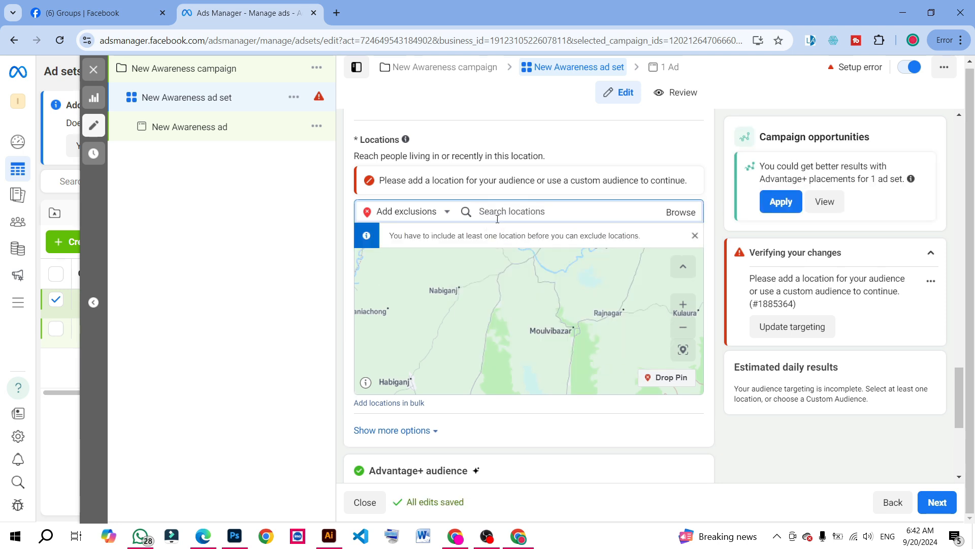
text(Bangl)
click(514, 253)
Switch the location search to Include and add Chittagong Division as the audience location
click(426, 216)
click(401, 229)
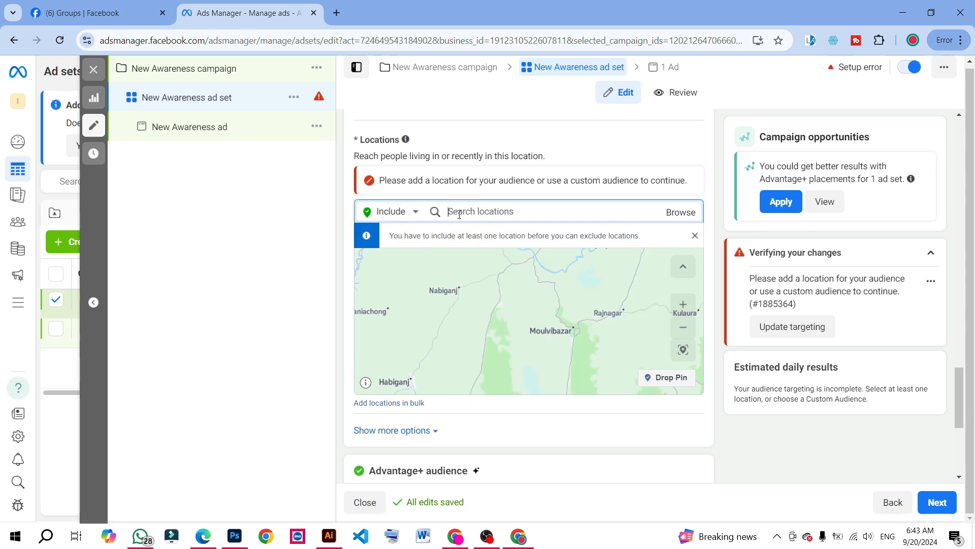
text(chi)
click(525, 306)
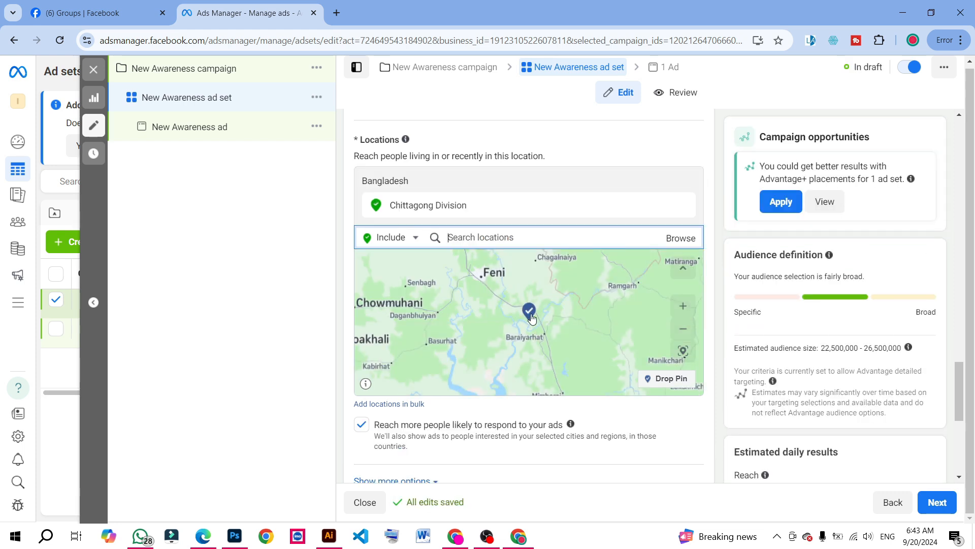
Examine the Chittagong Division pin and its surroundings on the map, along with the options for that location
scroll(532, 320, up, 1)
drag(529, 319, 523, 346)
scroll(524, 346, down, 1)
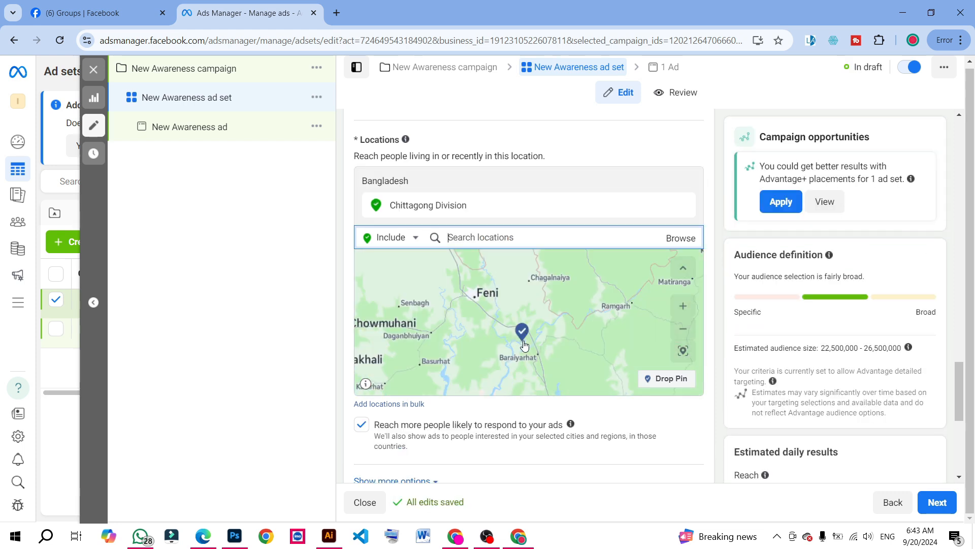
scroll(525, 345, down, 3)
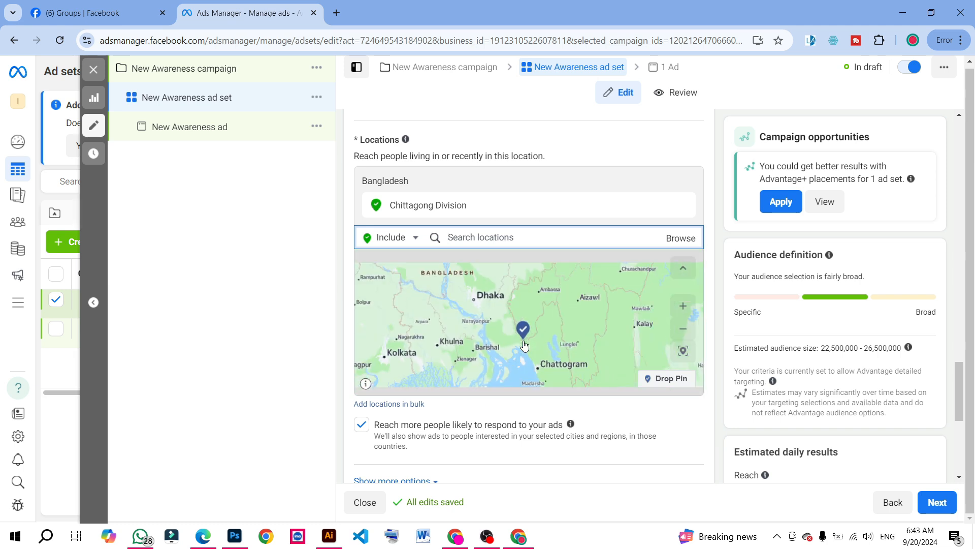
scroll(524, 345, down, 3)
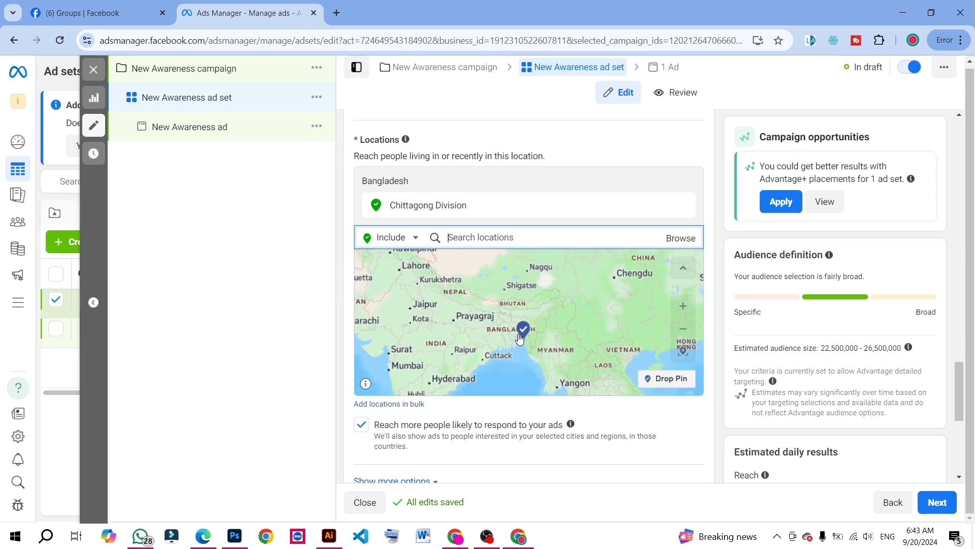
scroll(519, 338, up, 2)
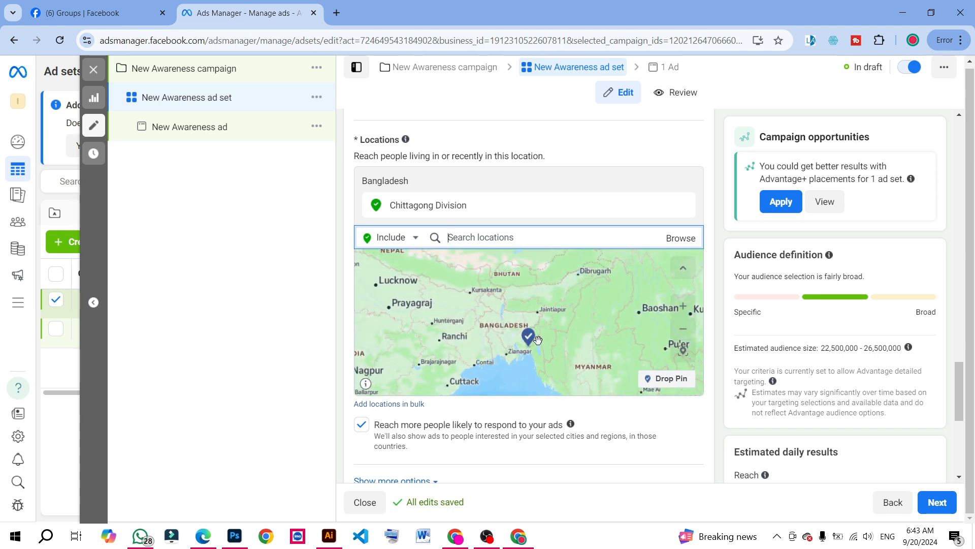
click(666, 204)
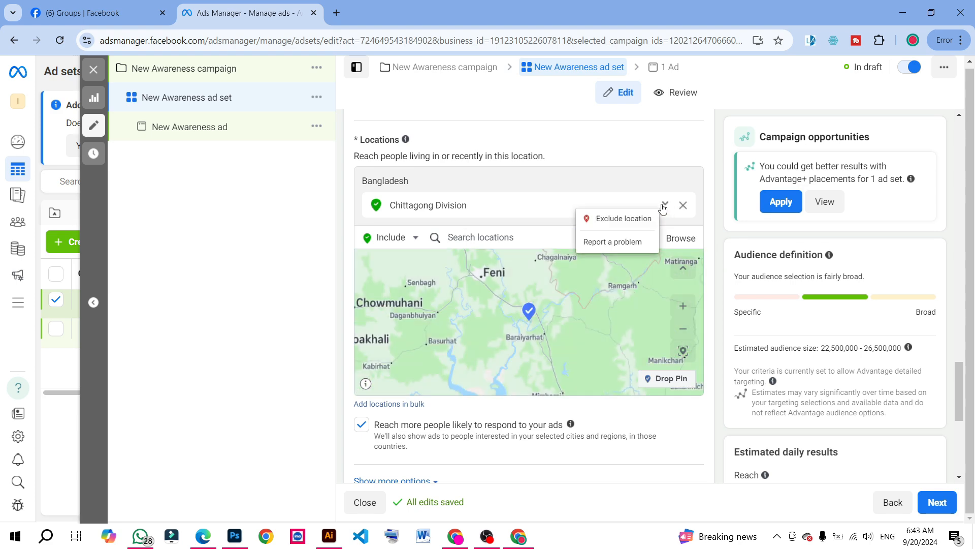
scroll(533, 244, down, 1)
scroll(516, 270, down, 2)
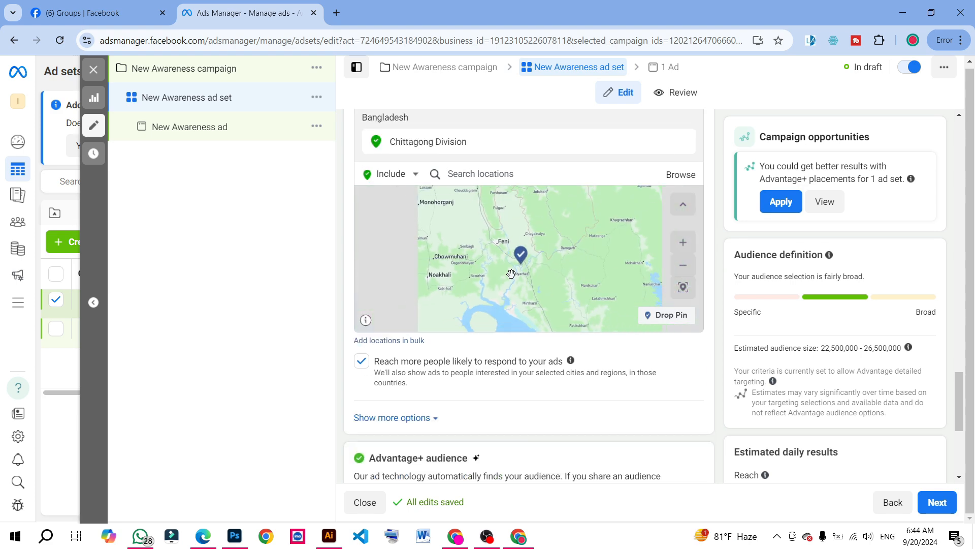
Expand the additional audience controls and set the minimum age to 20
scroll(420, 356, down, 2)
click(420, 291)
scroll(420, 291, down, 1)
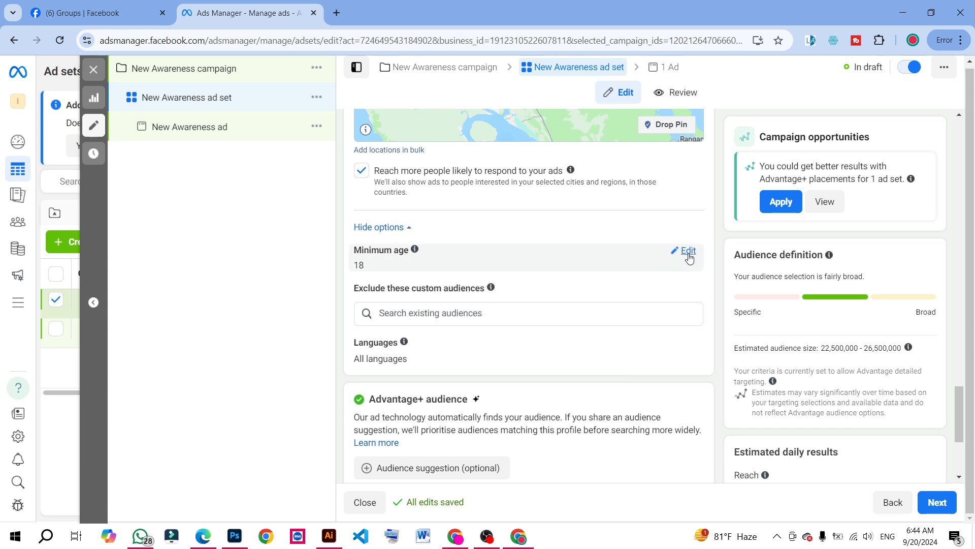
click(689, 258)
click(388, 272)
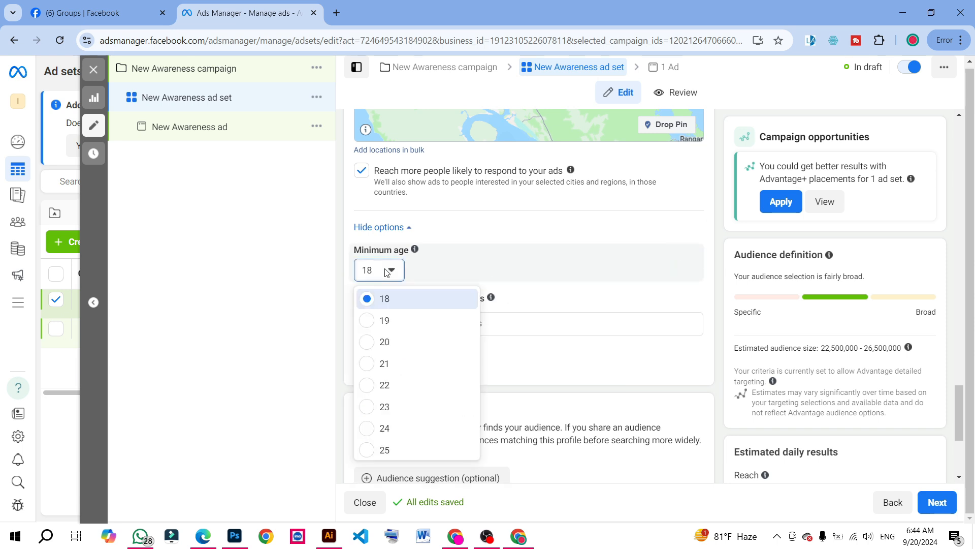
click(388, 343)
Examine the custom audience exclusion explanation, the language setting, and the Advantage+ audience and placement sections
scroll(417, 272, down, 2)
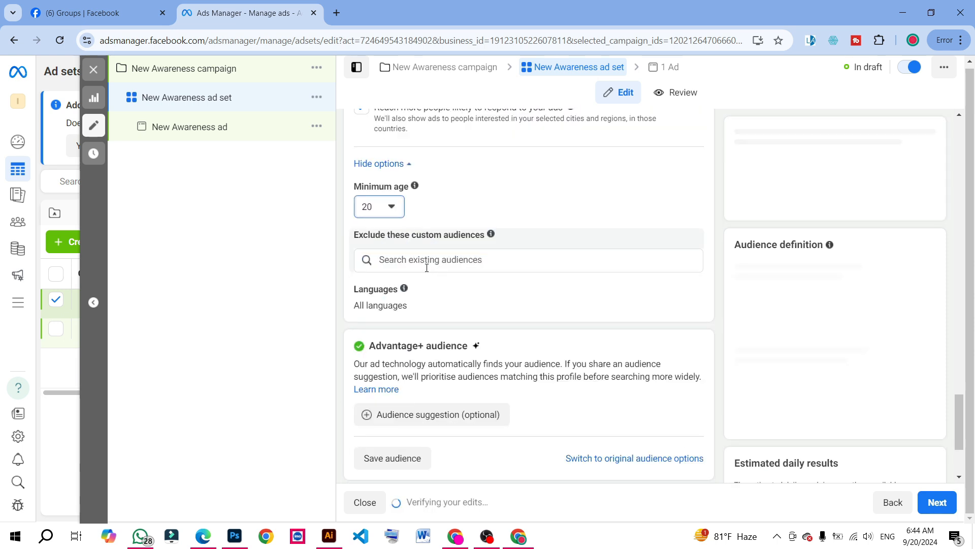
scroll(417, 272, up, 2)
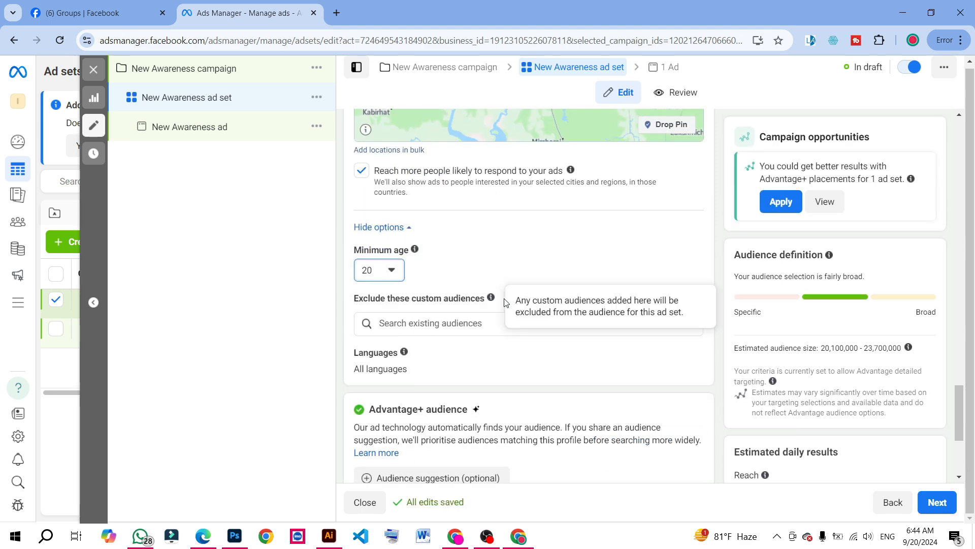
scroll(416, 333, down, 1)
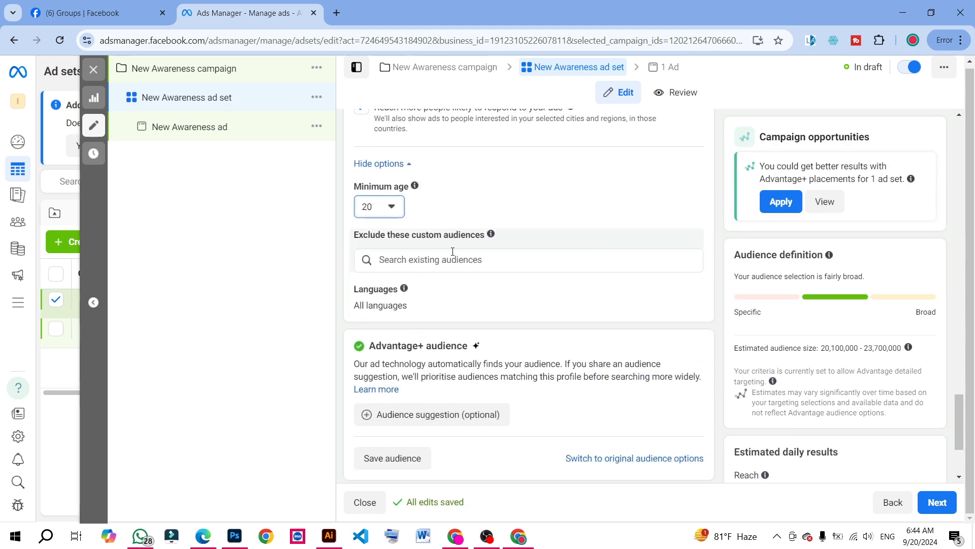
scroll(450, 264, down, 1)
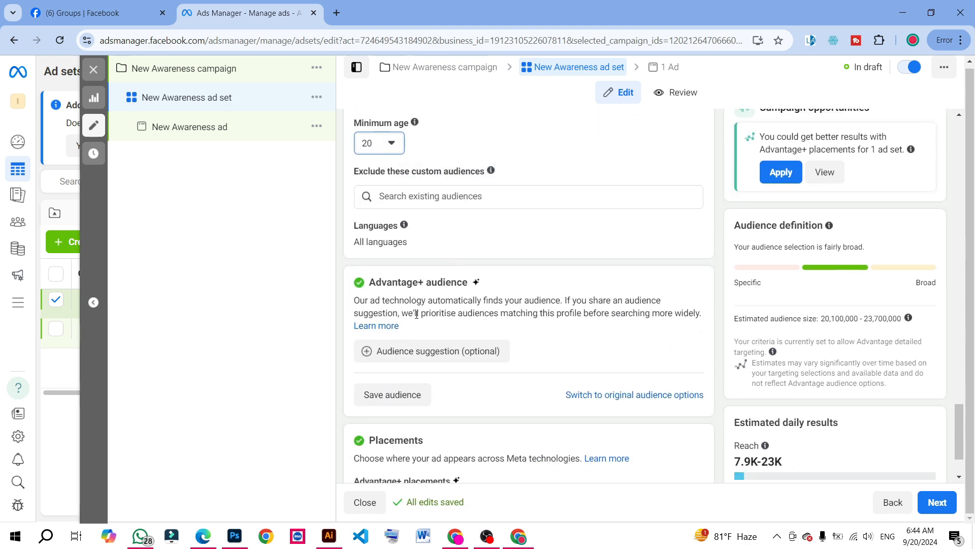
scroll(416, 314, down, 1)
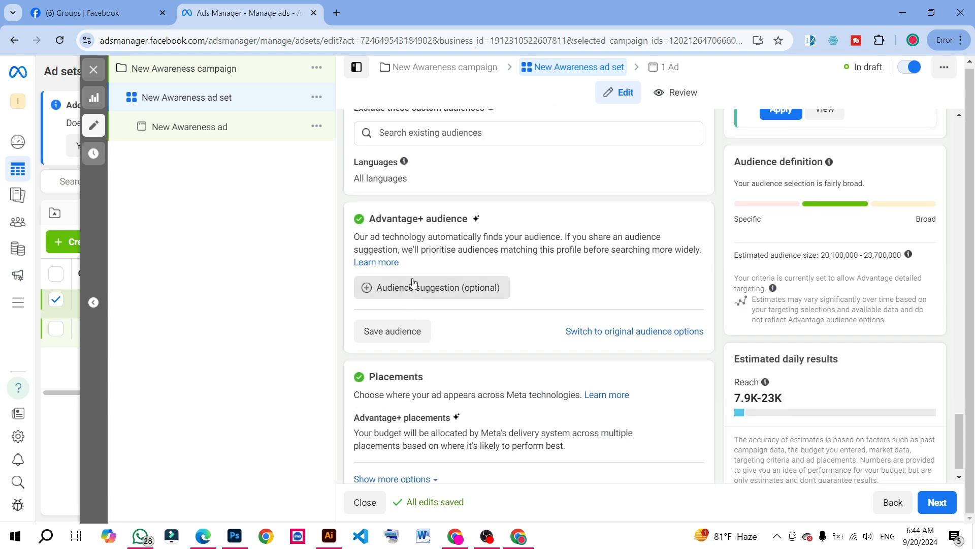
Open the ad set's placements for editing, switch them to Manual placements, and review the available platforms and placement groups
scroll(407, 346, down, 1)
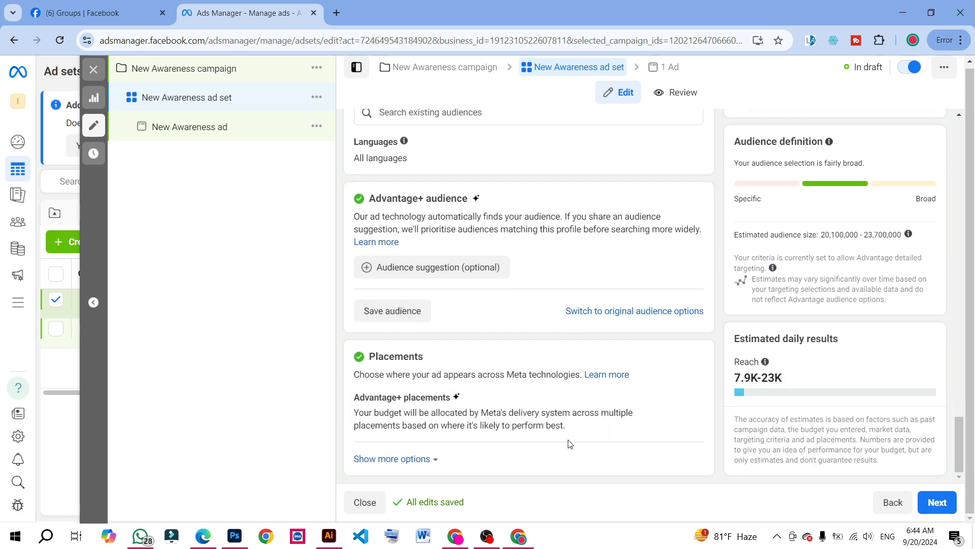
click(682, 400)
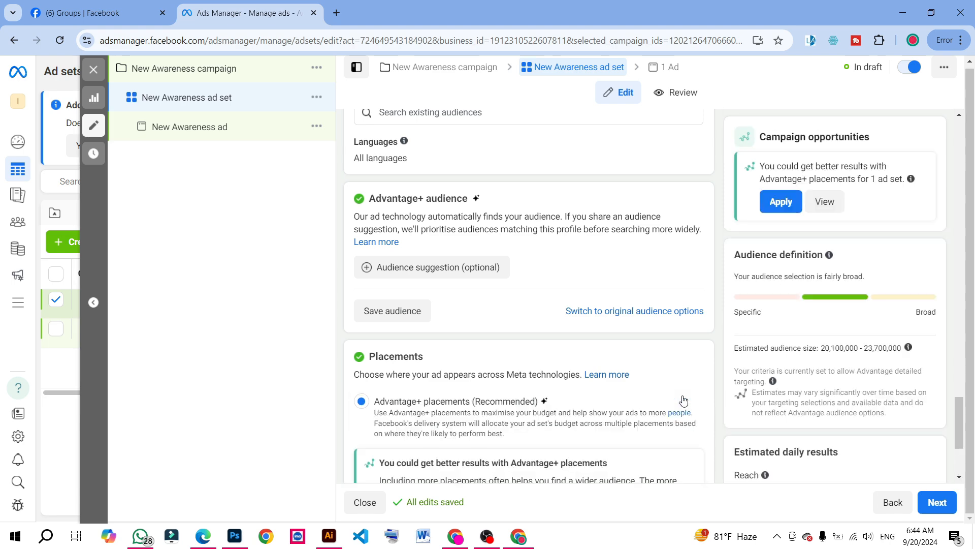
scroll(551, 396, down, 3)
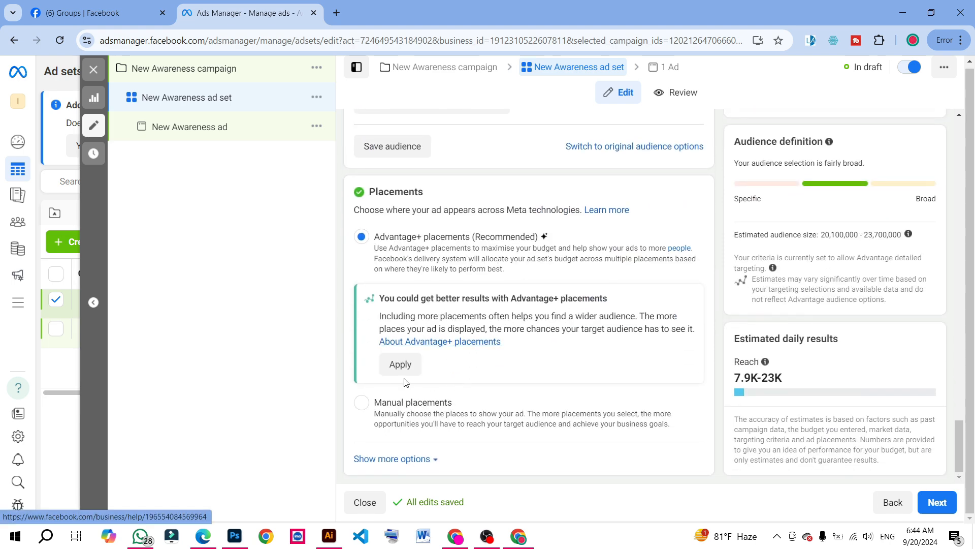
click(368, 406)
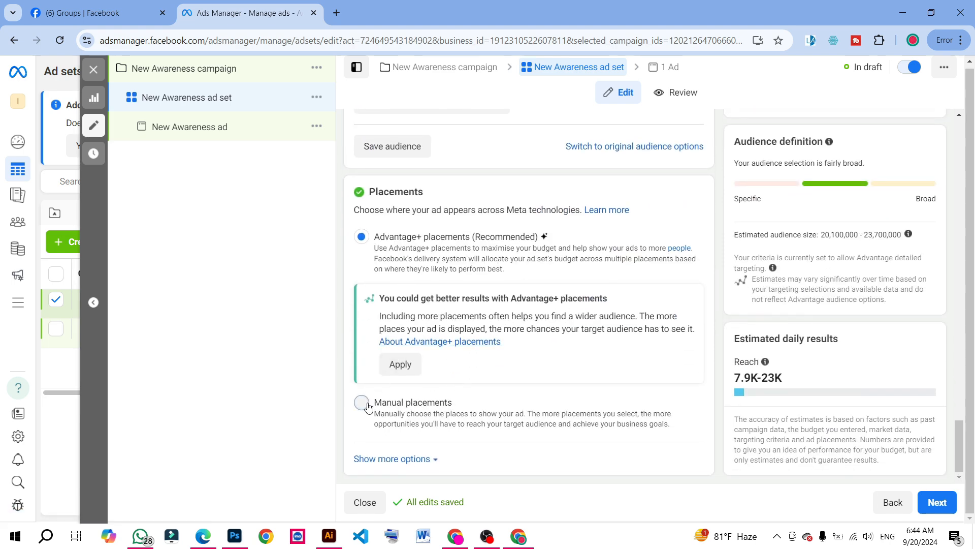
scroll(507, 397, down, 3)
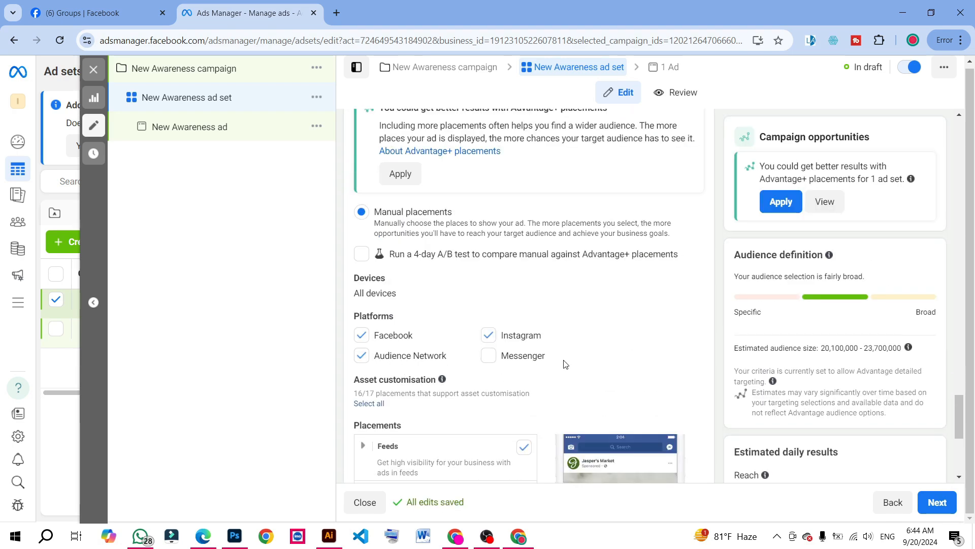
scroll(829, 288, down, 3)
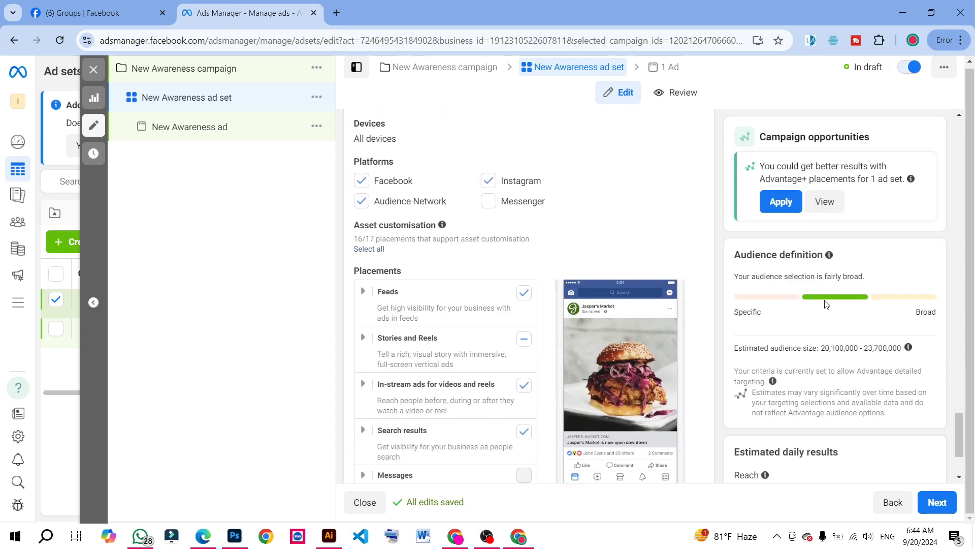
scroll(459, 221, down, 2)
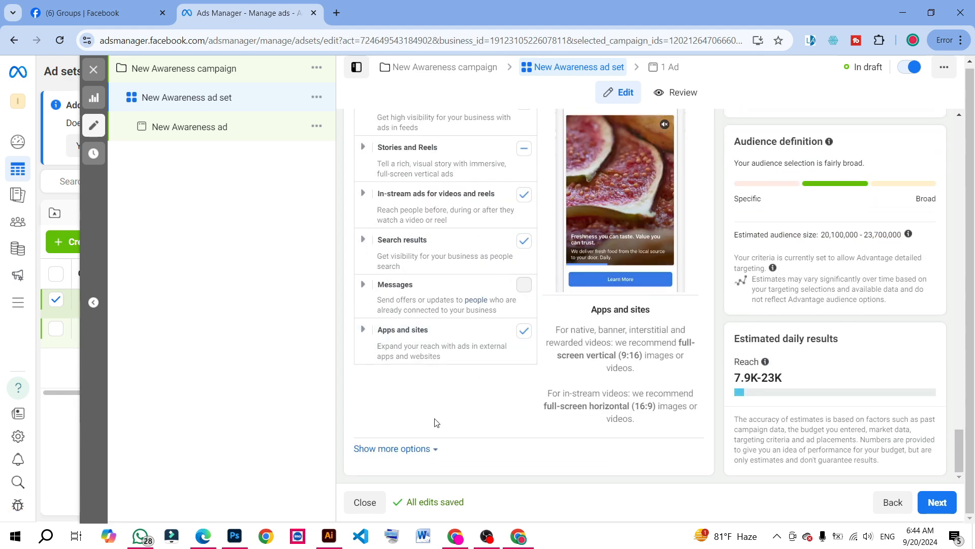
Expand the additional placement options and examine the mobile device, skippable ad, and brand safety settings
click(426, 449)
scroll(434, 441, down, 4)
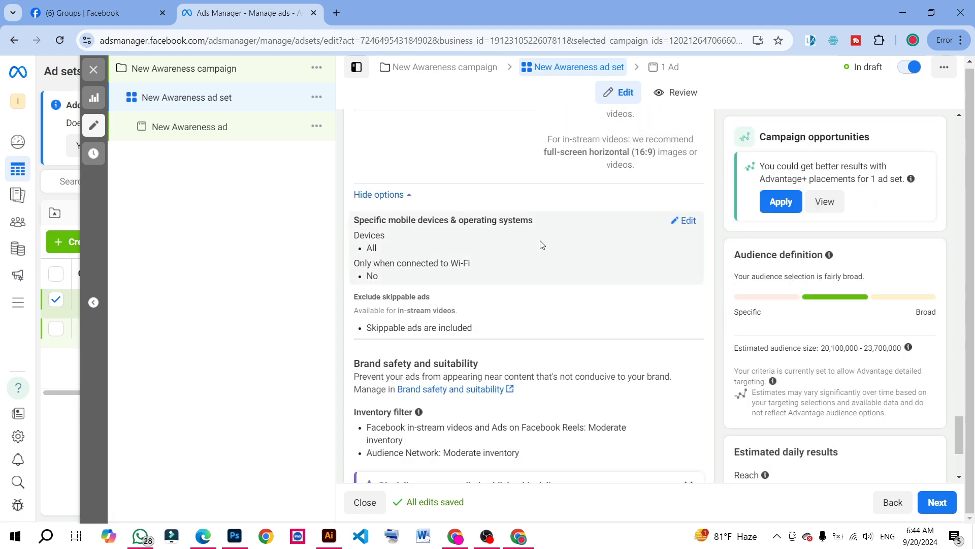
click(688, 221)
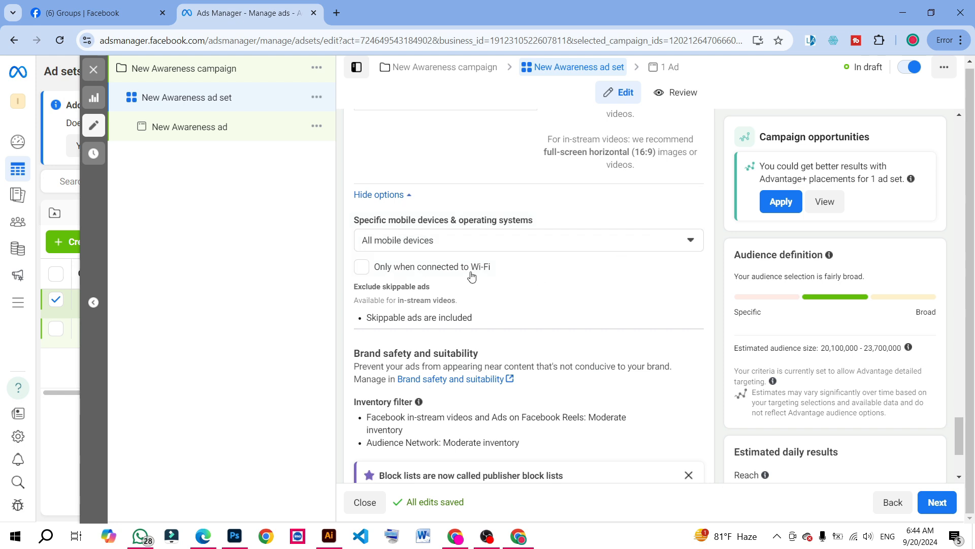
click(440, 241)
click(440, 241)
scroll(559, 305, down, 2)
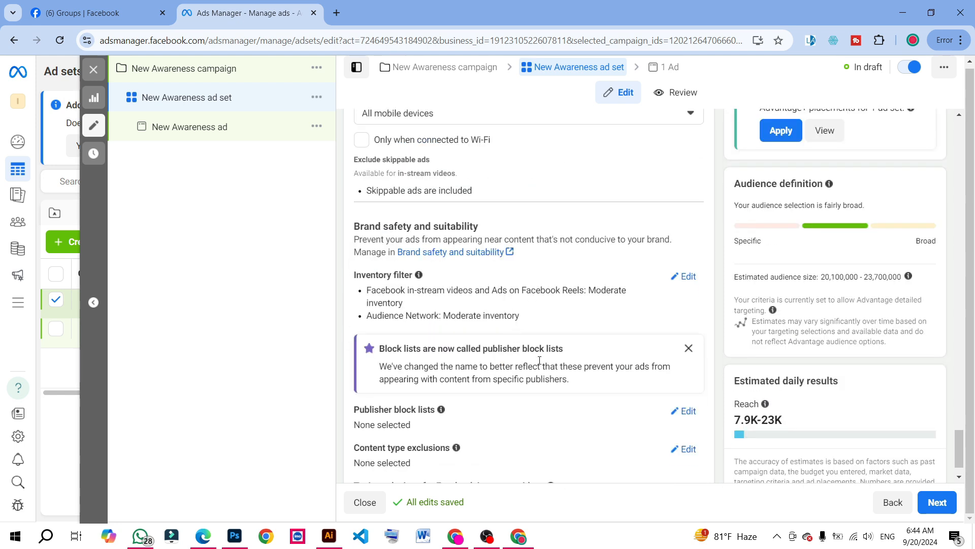
scroll(558, 376, down, 1)
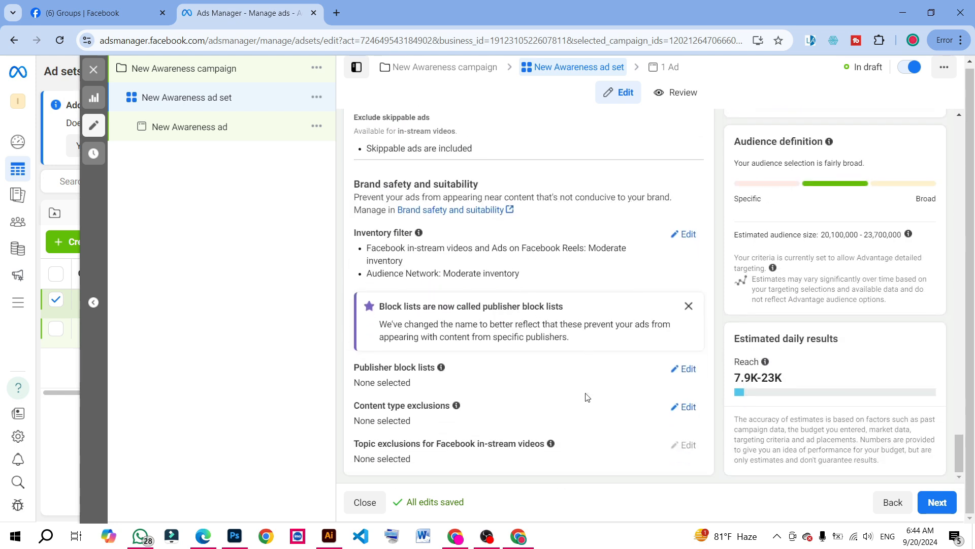
Highlight the estimated daily reach and the estimated audience size with temporary screen-capture selections, discarding each capture
click(952, 502)
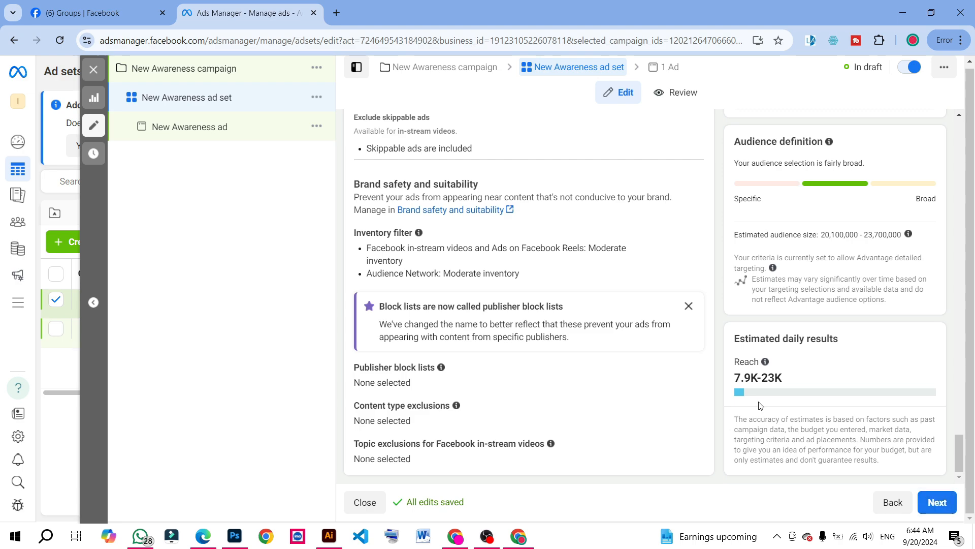
key(Print)
drag(698, 308, 950, 417)
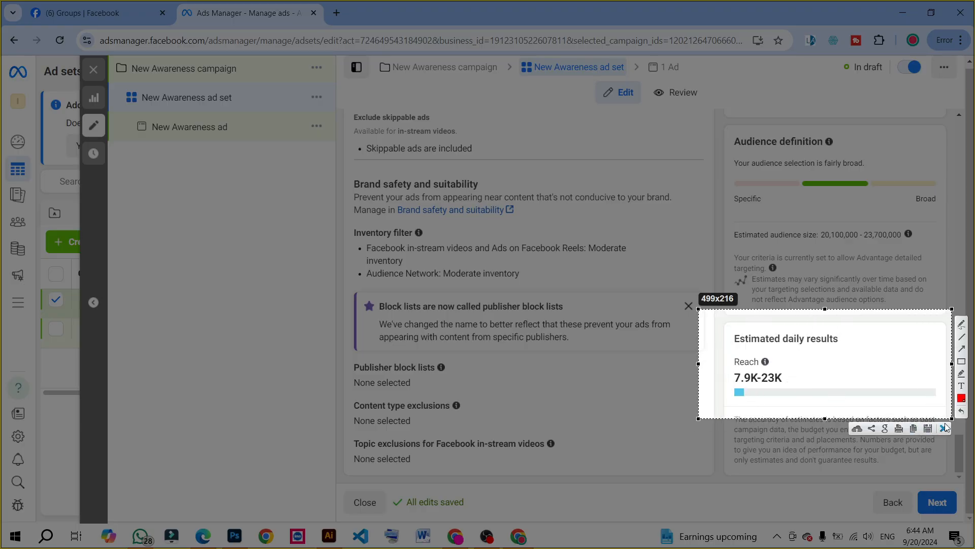
click(945, 428)
scroll(882, 425, up, 5)
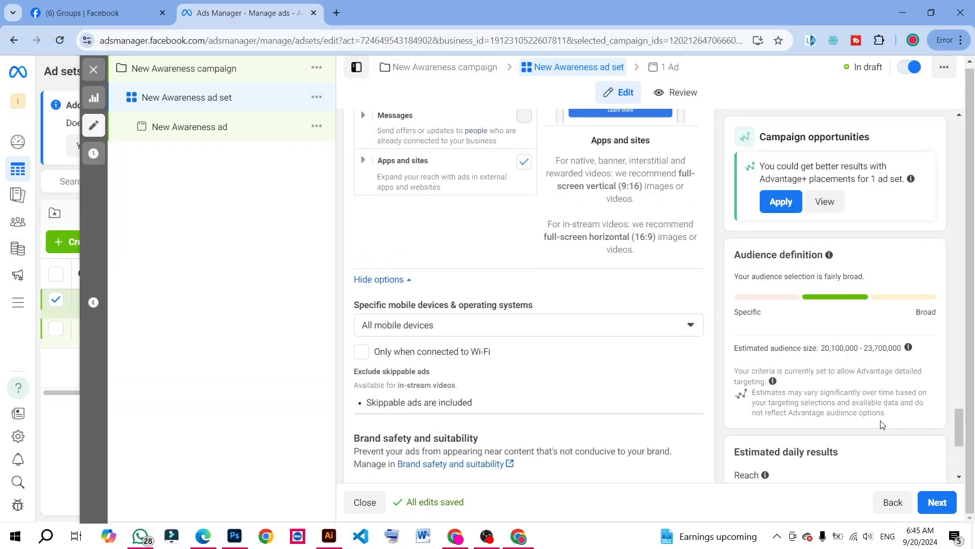
key(Print)
drag(794, 329, 932, 368)
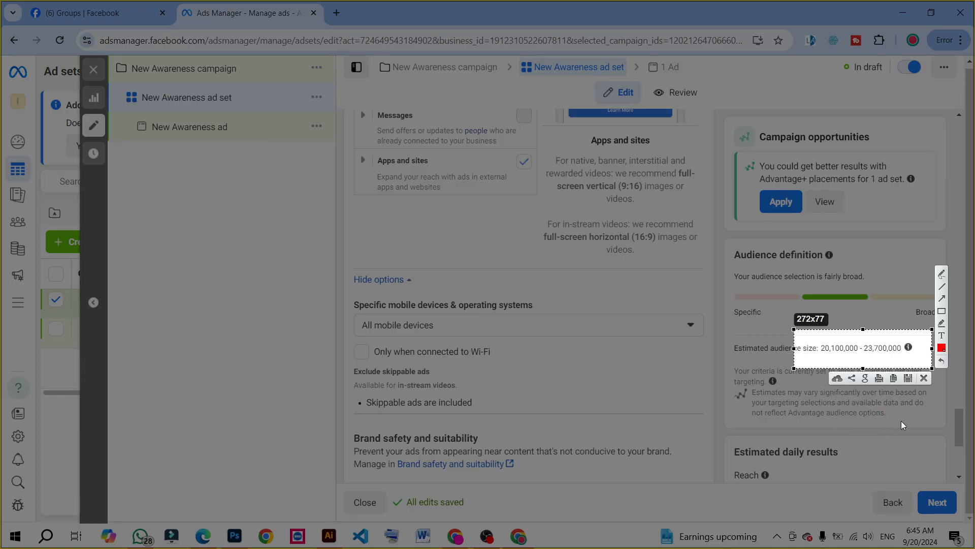
click(924, 380)
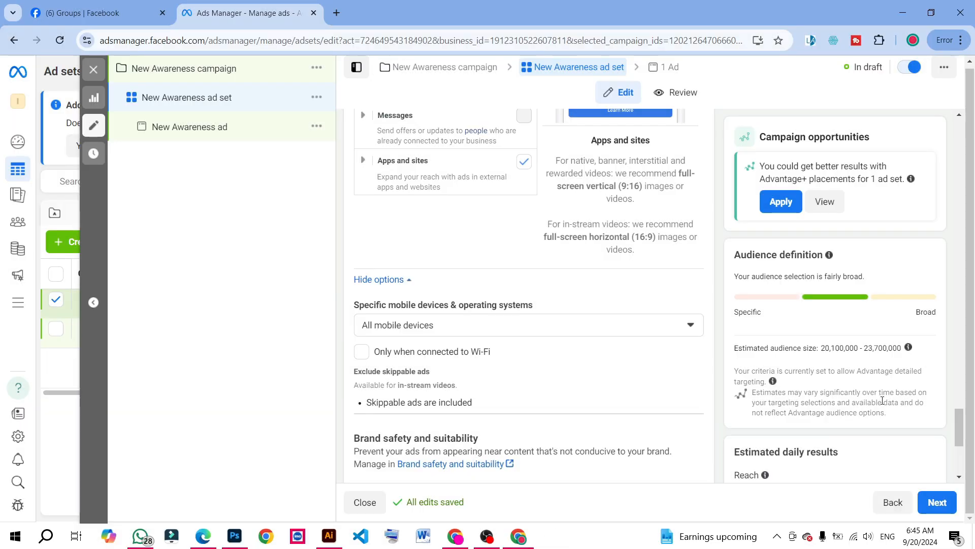
Proceed to the ad level, check the identity section, and set the ad setup to Use existing post
click(936, 503)
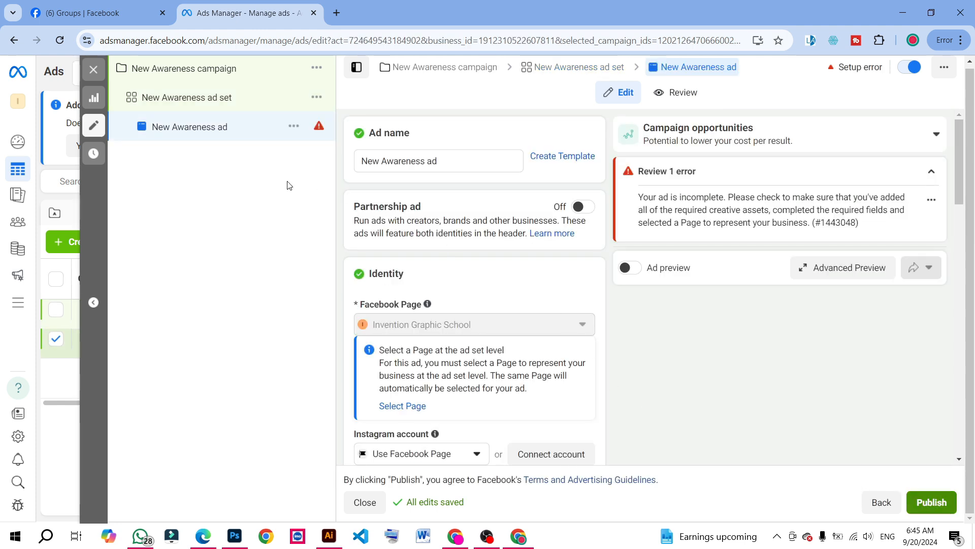
scroll(435, 279, down, 1)
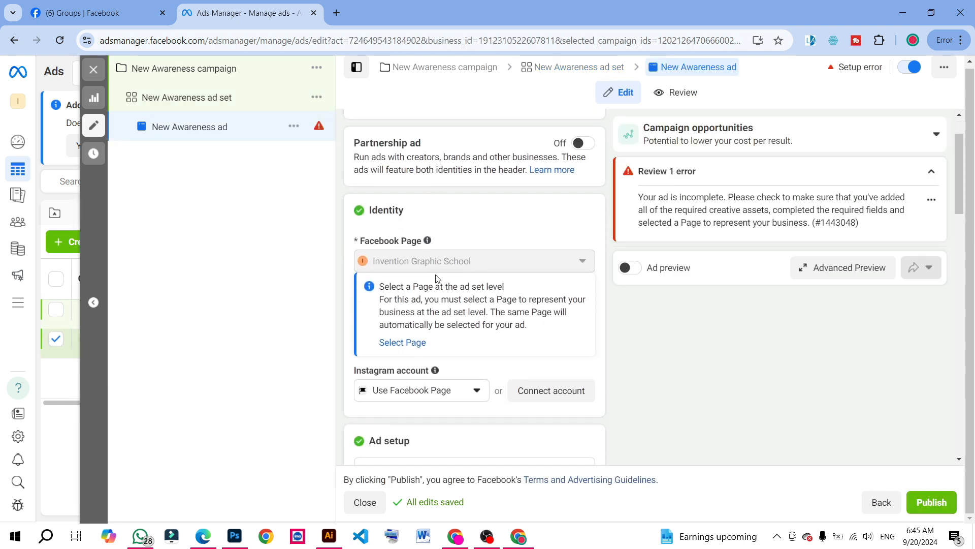
scroll(470, 280, down, 1)
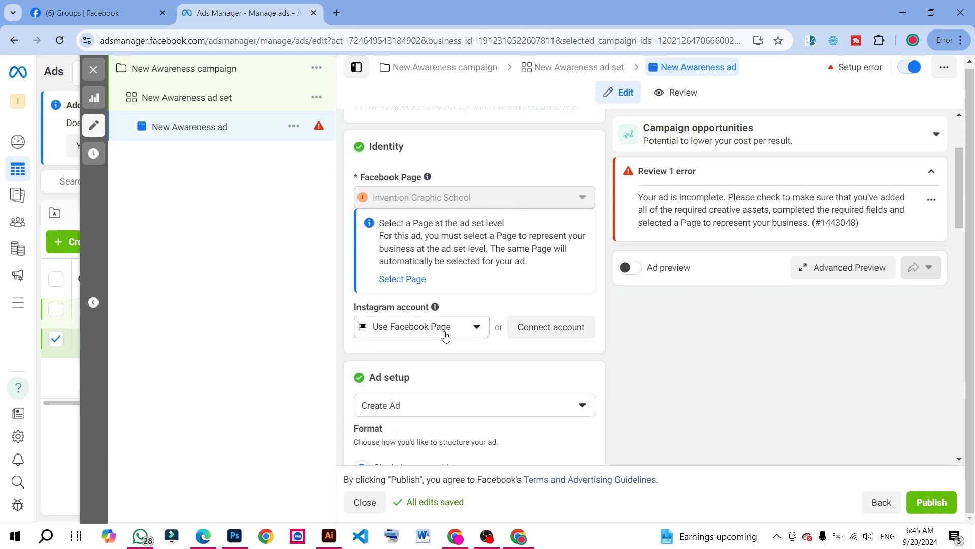
scroll(466, 337, down, 1)
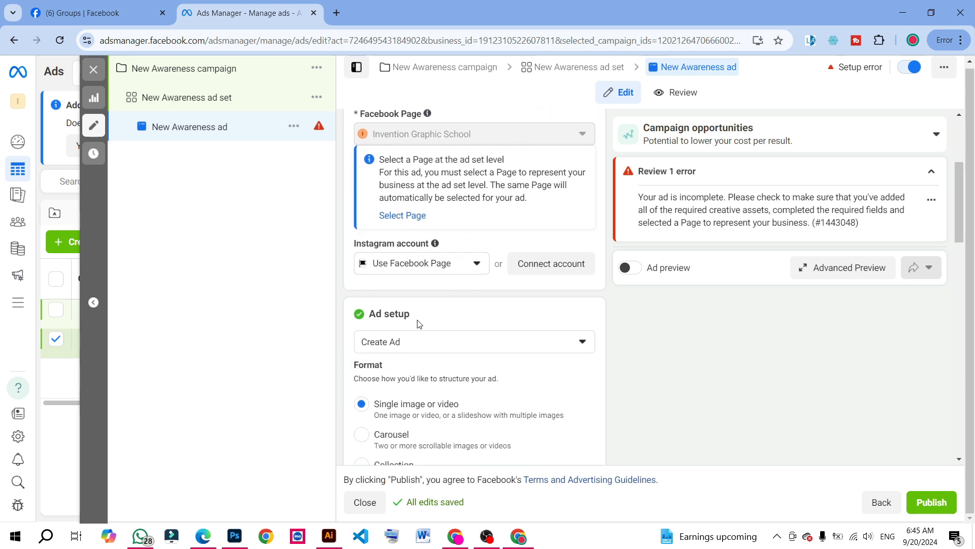
click(429, 344)
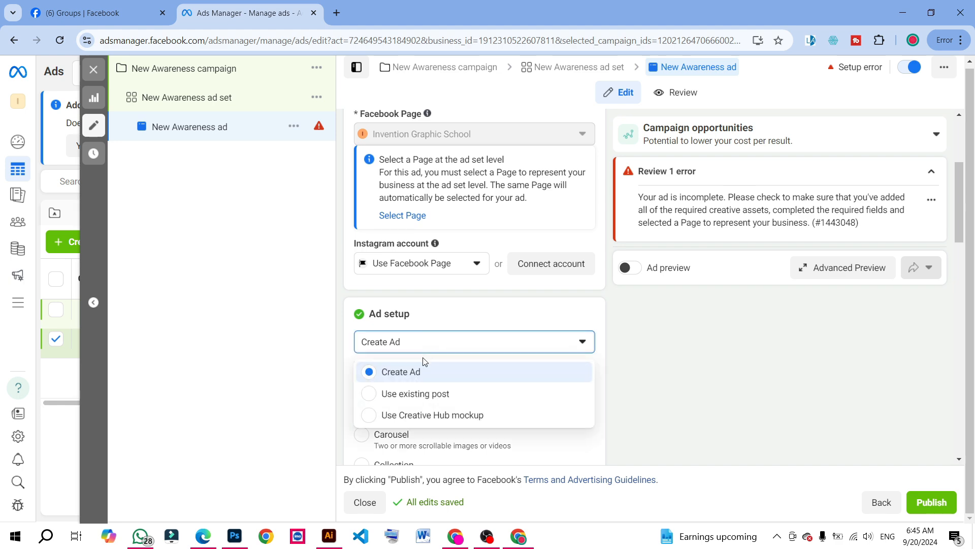
click(427, 395)
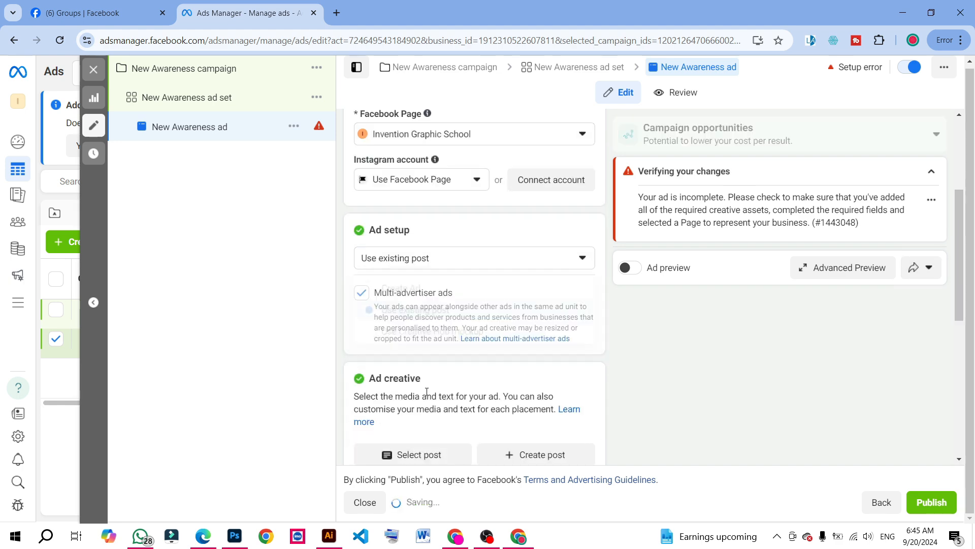
Choose the Facebook post beginning "Have you been thinking how you can" as the ad creative
scroll(446, 392, down, 2)
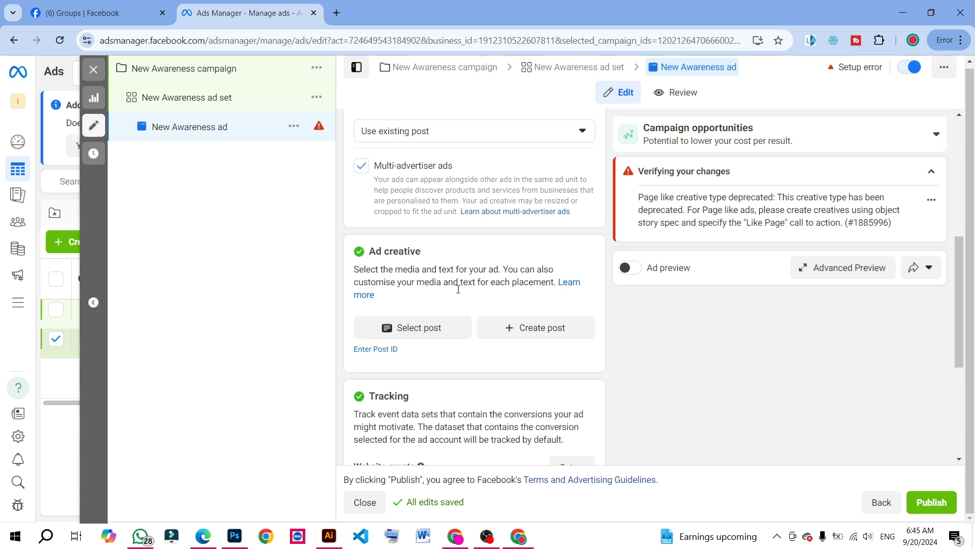
click(421, 330)
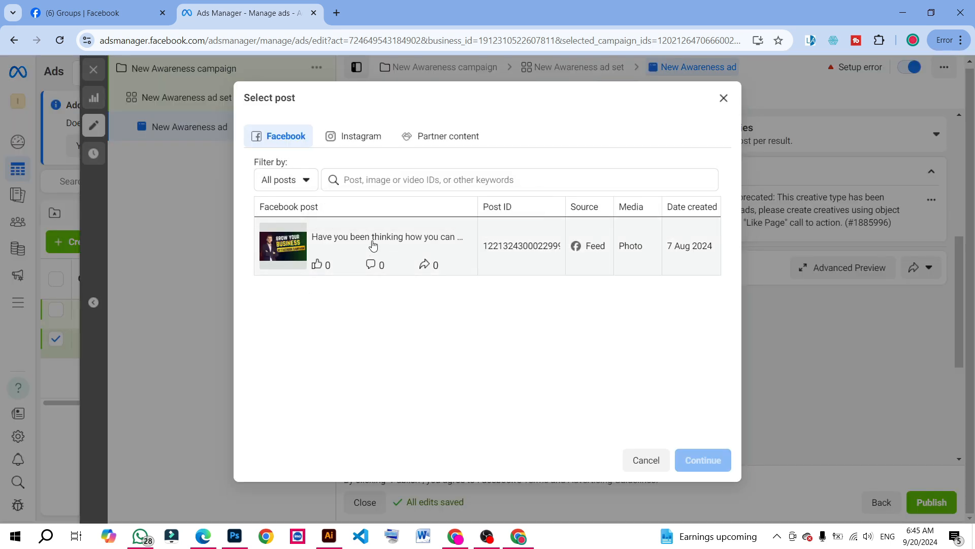
click(463, 261)
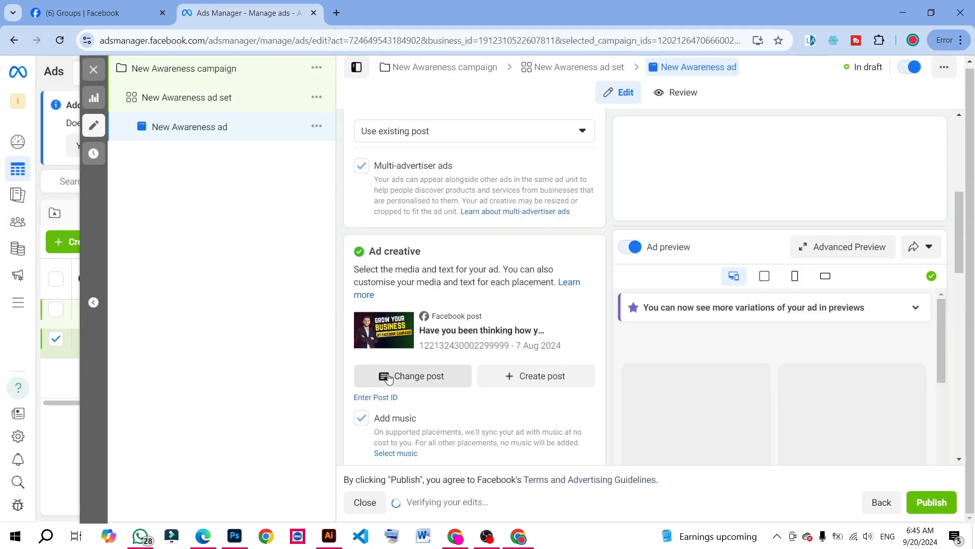
Examine the ad's music option, primary text, AI text variations, and the Facebook and Instagram previews
scroll(365, 333, down, 3)
scroll(425, 368, down, 5)
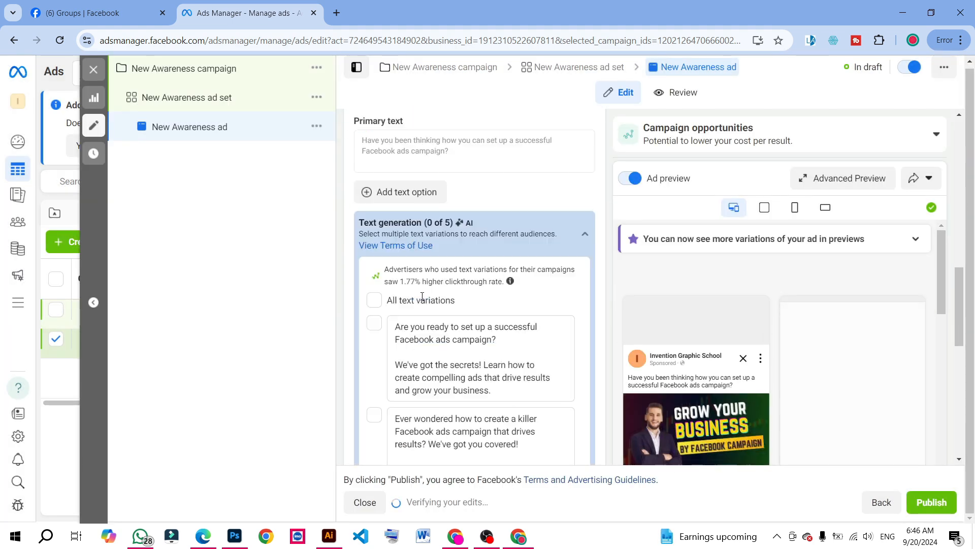
scroll(421, 296, down, 3)
scroll(660, 267, down, 3)
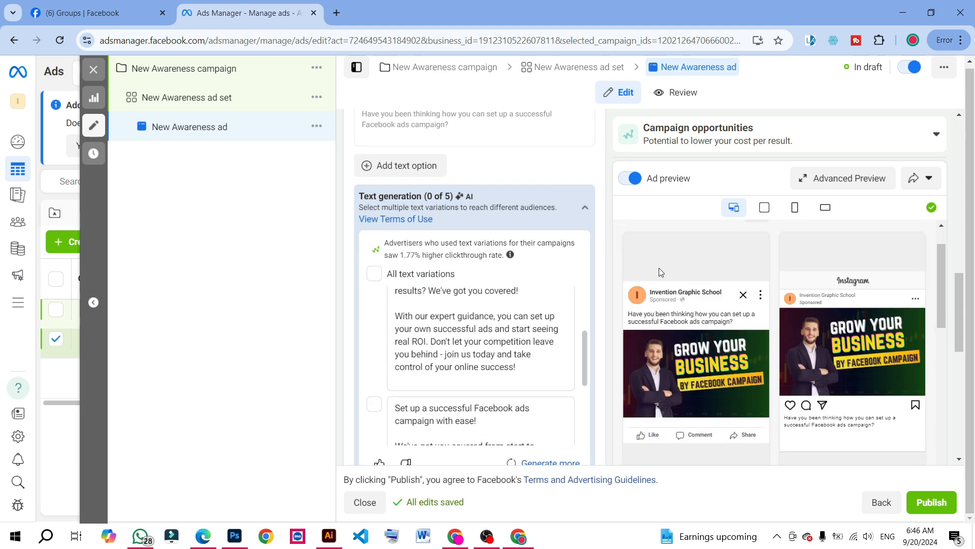
scroll(764, 292, up, 2)
scroll(483, 251, up, 4)
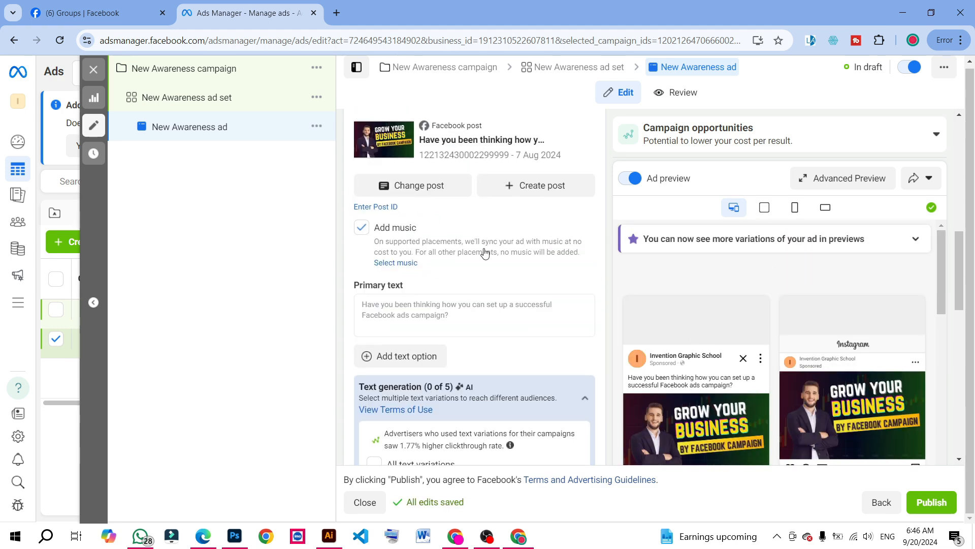
scroll(362, 369, up, 10)
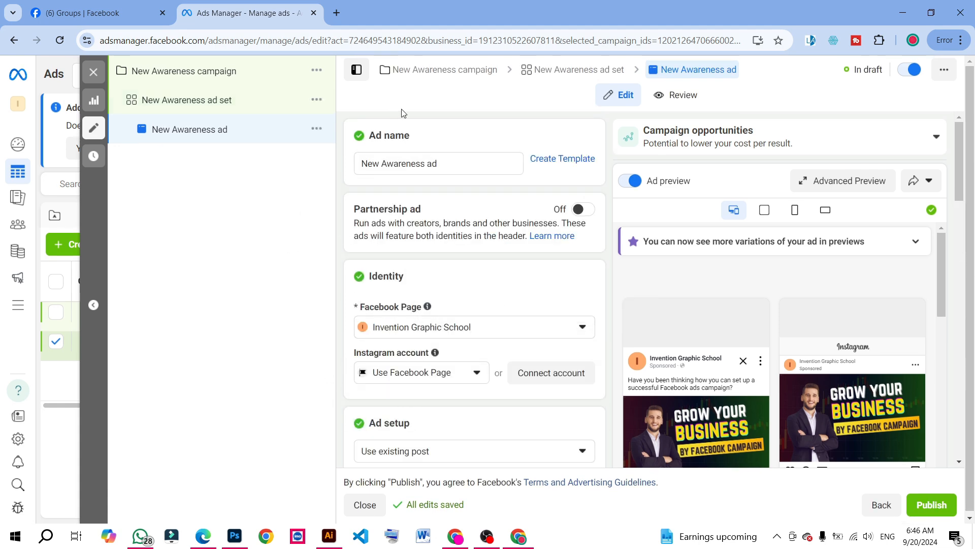
Revisit the ad set and campaign levels, and return to the New Awareness ad
click(181, 99)
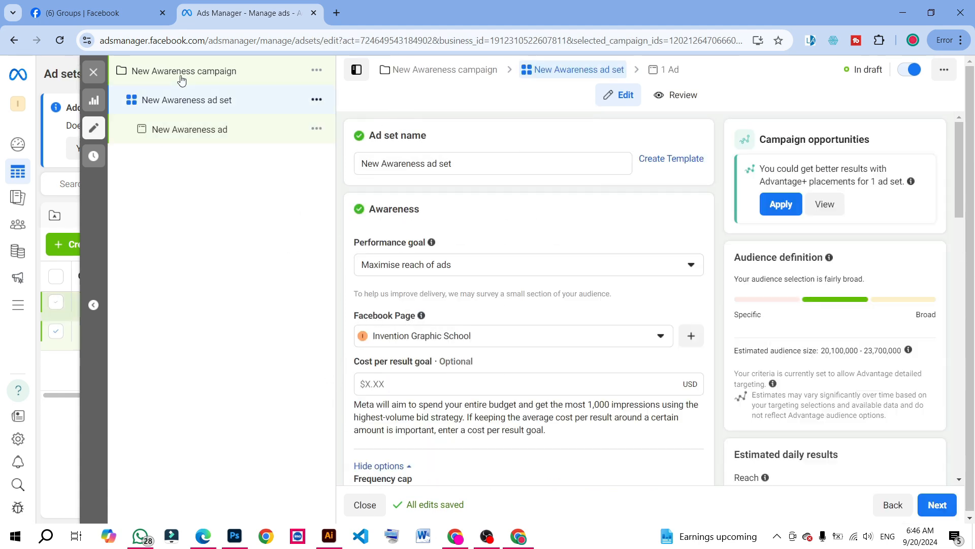
click(182, 78)
click(189, 131)
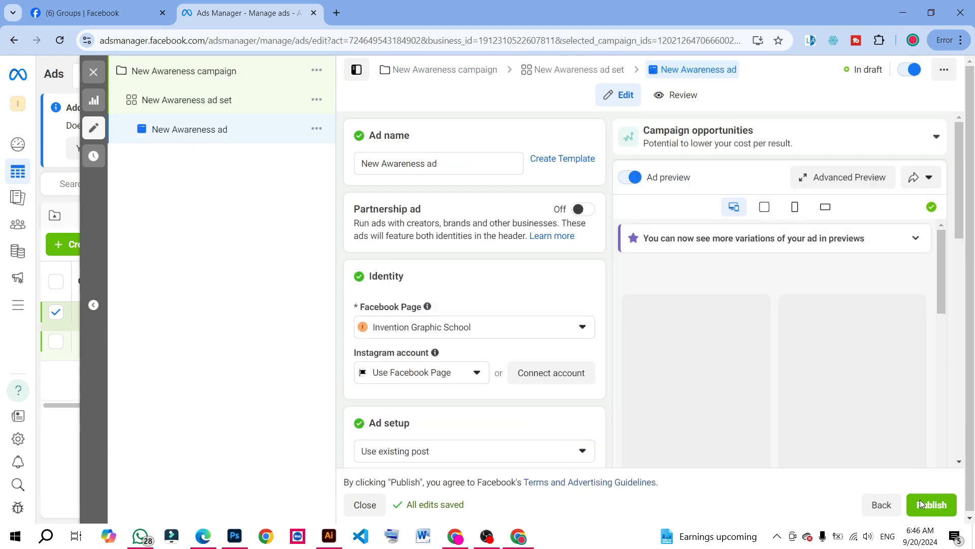